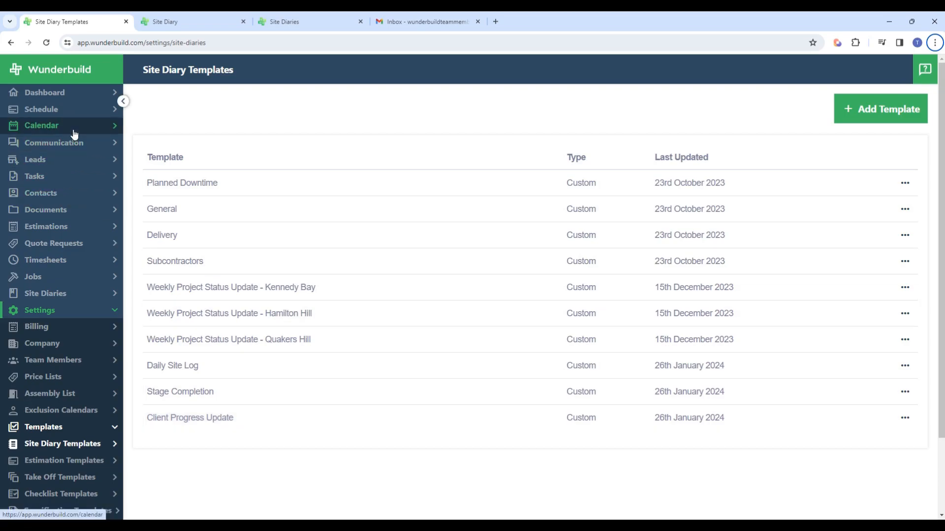
Step: Open the Daily Site Log template from the site diary templates in the settings
{"action": "left_click", "coordinate": [75, 311]}
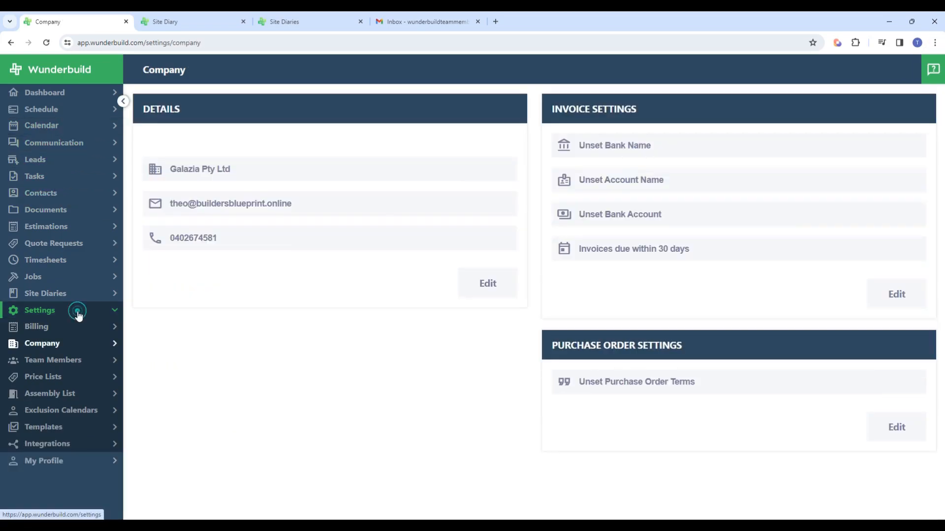
{"action": "left_click", "coordinate": [72, 428]}
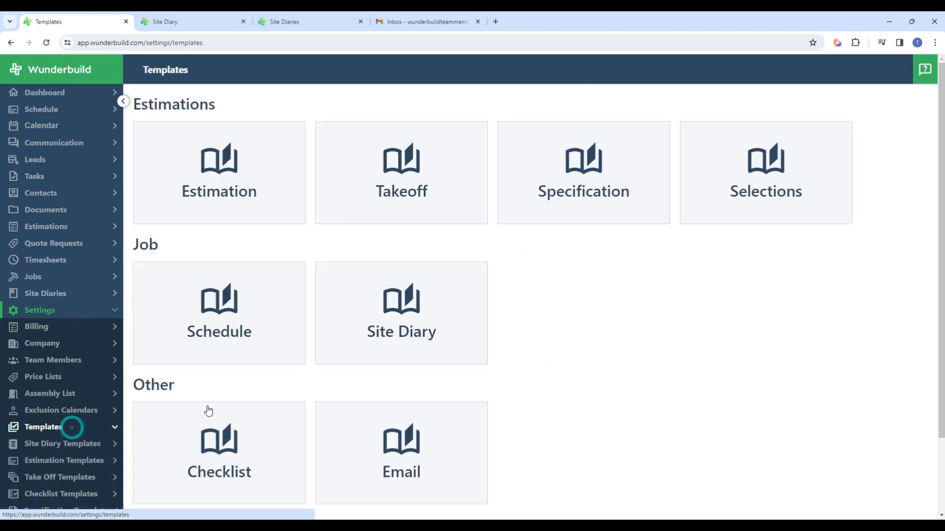
{"action": "left_click", "coordinate": [435, 353]}
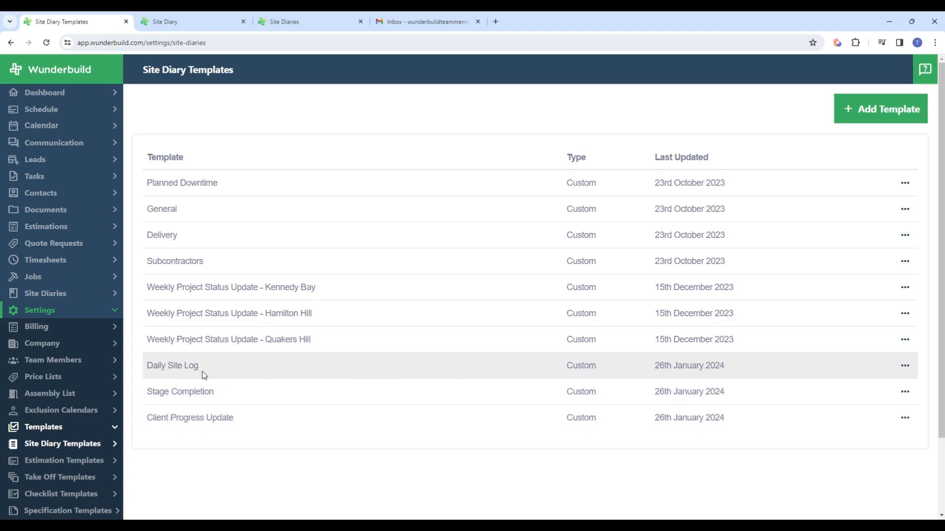
{"action": "left_click", "coordinate": [346, 372]}
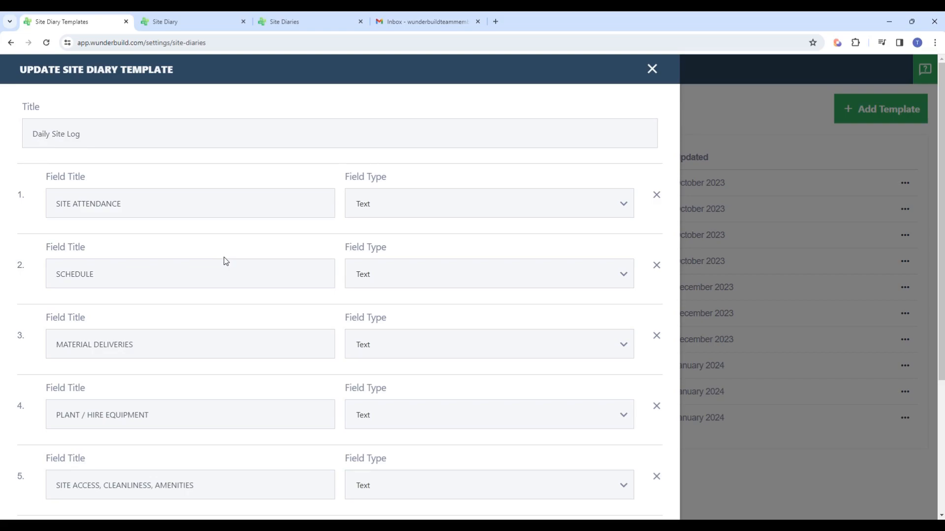
Step: Examine all fields of the Daily Site Log template and the field types offered for SITE ATTENDANCE
{"action": "scroll", "coordinate": [226, 261], "scroll_direction": "down", "scroll_amount": 1}
{"action": "scroll", "coordinate": [226, 263], "scroll_direction": "up", "scroll_amount": 1}
{"action": "scroll", "coordinate": [302, 239], "scroll_direction": "down", "scroll_amount": 3}
{"action": "scroll", "coordinate": [246, 258], "scroll_direction": "up", "scroll_amount": 2}
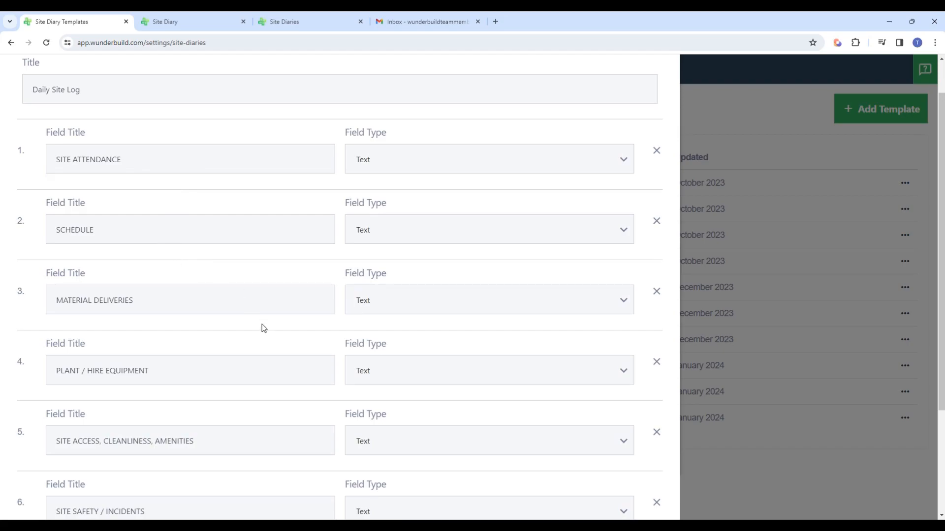
{"action": "scroll", "coordinate": [262, 327], "scroll_direction": "down", "scroll_amount": 1}
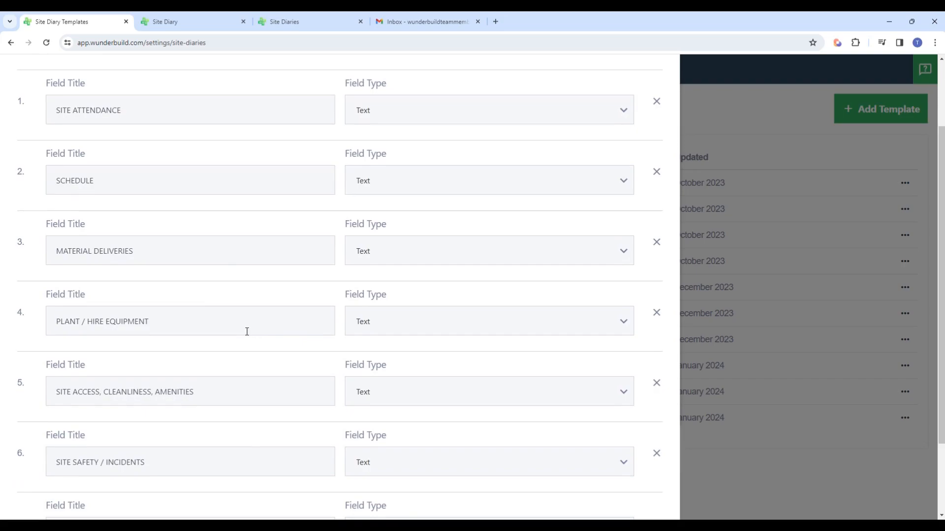
{"action": "scroll", "coordinate": [238, 328], "scroll_direction": "down", "scroll_amount": 1}
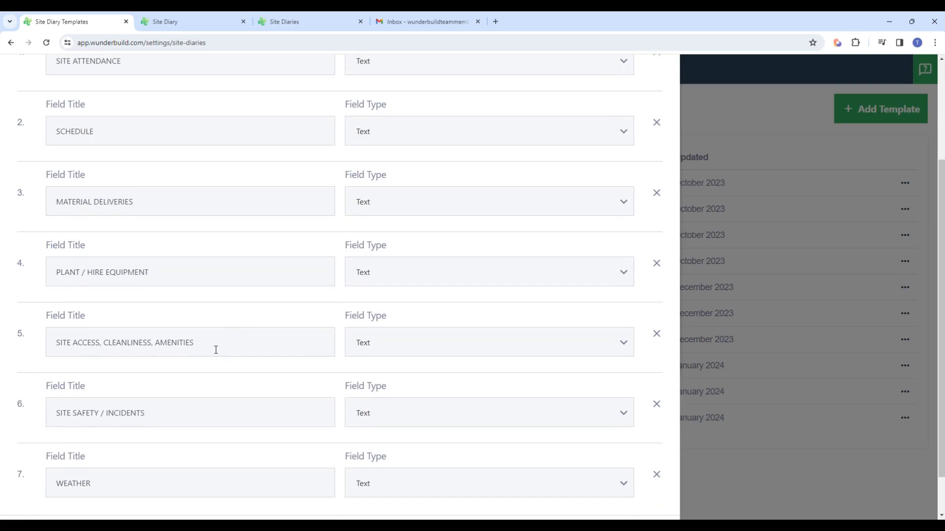
{"action": "scroll", "coordinate": [264, 353], "scroll_direction": "down", "scroll_amount": 1}
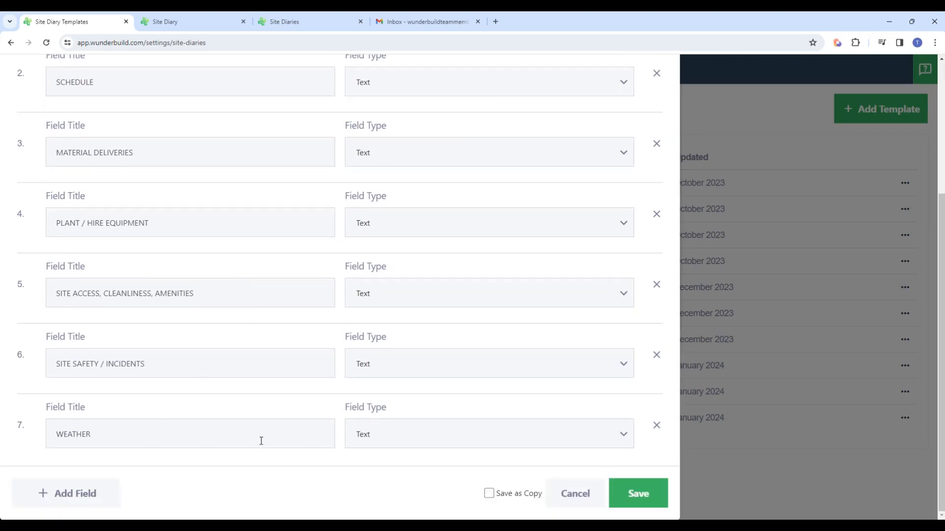
{"action": "scroll", "coordinate": [207, 402], "scroll_direction": "up", "scroll_amount": 4}
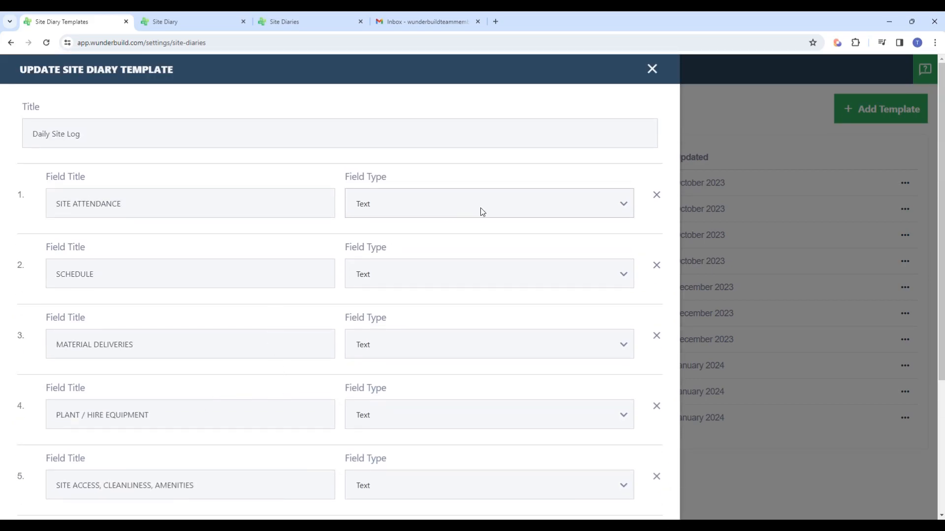
{"action": "left_click", "coordinate": [624, 208]}
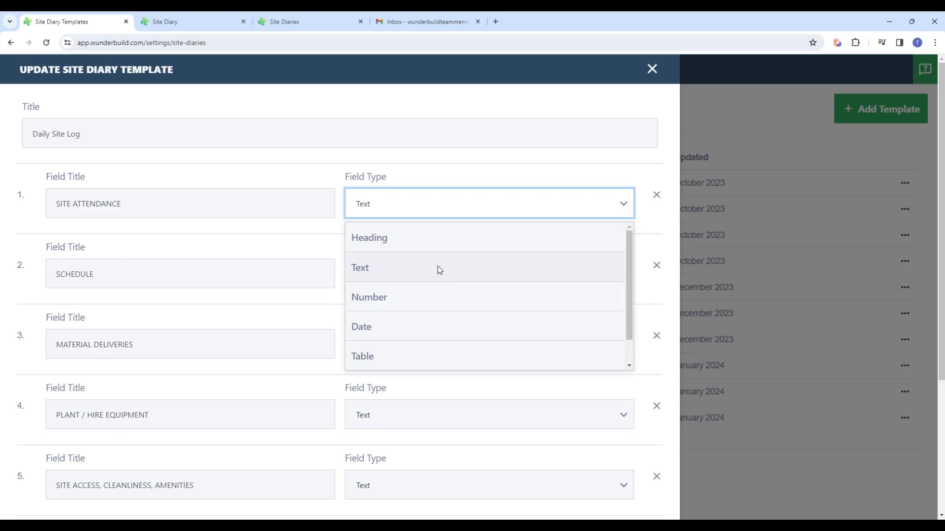
{"action": "scroll", "coordinate": [471, 278], "scroll_direction": "down", "scroll_amount": 1}
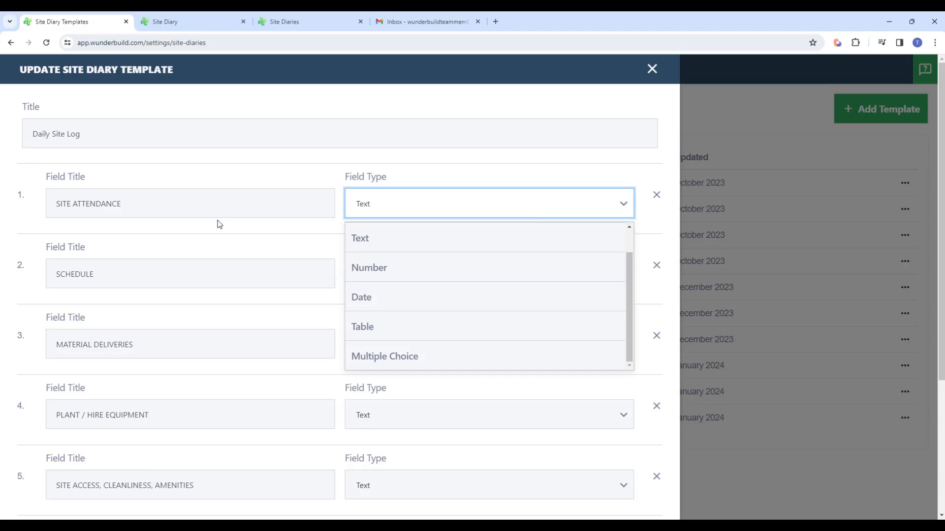
Step: Remove the SITE ATTENDANCE field from the Daily Site Log template, and cancel the template changes
{"action": "left_click", "coordinate": [657, 196]}
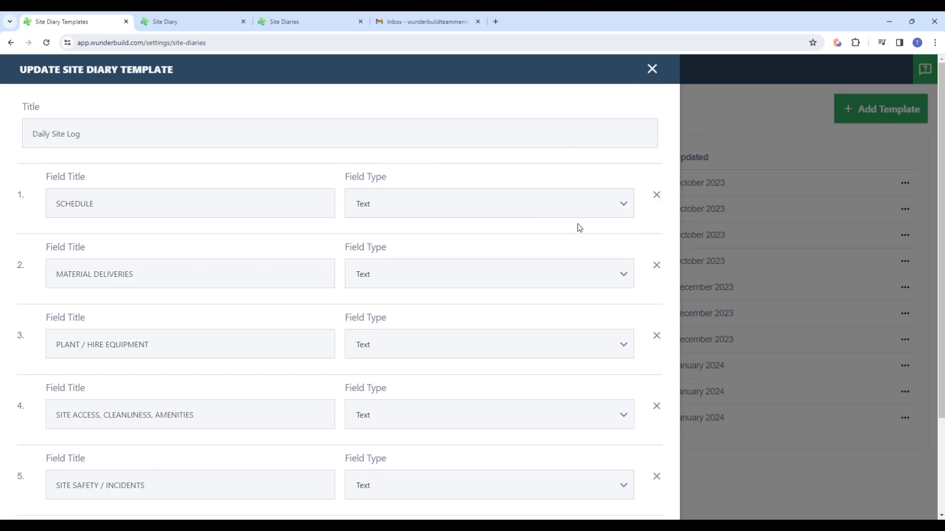
{"action": "scroll", "coordinate": [467, 285], "scroll_direction": "down", "scroll_amount": 2}
{"action": "scroll", "coordinate": [473, 278], "scroll_direction": "up", "scroll_amount": 3}
{"action": "scroll", "coordinate": [601, 386], "scroll_direction": "down", "scroll_amount": 3}
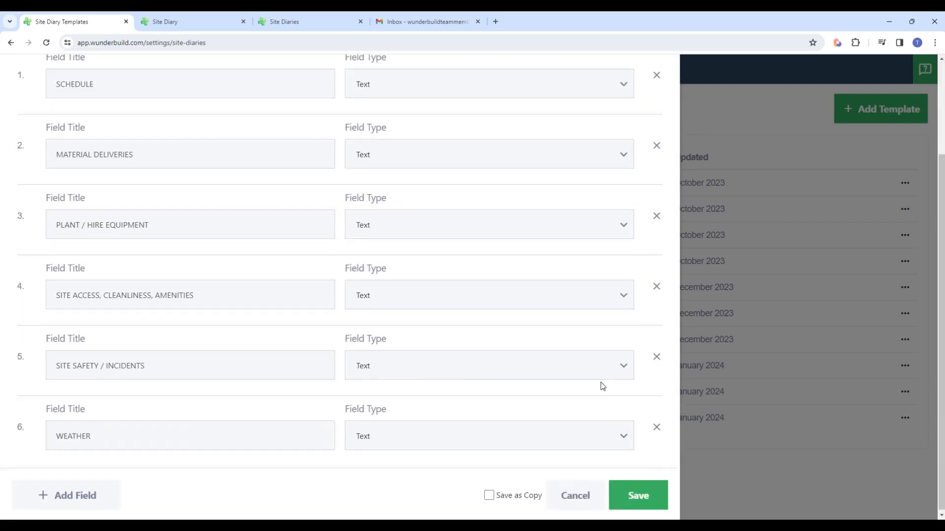
{"action": "left_click", "coordinate": [581, 491]}
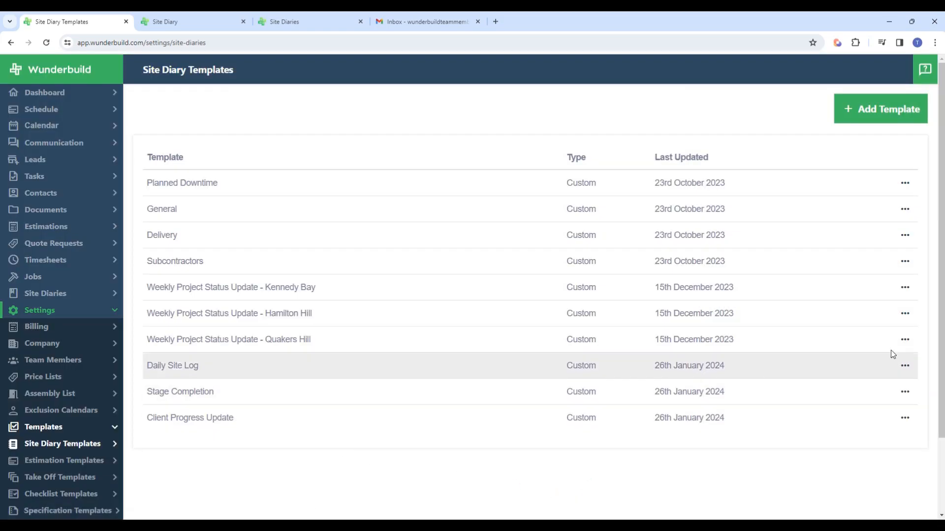
Step: Start a new site diary template titled "Test" and add one blank field to it
{"action": "left_click", "coordinate": [874, 117]}
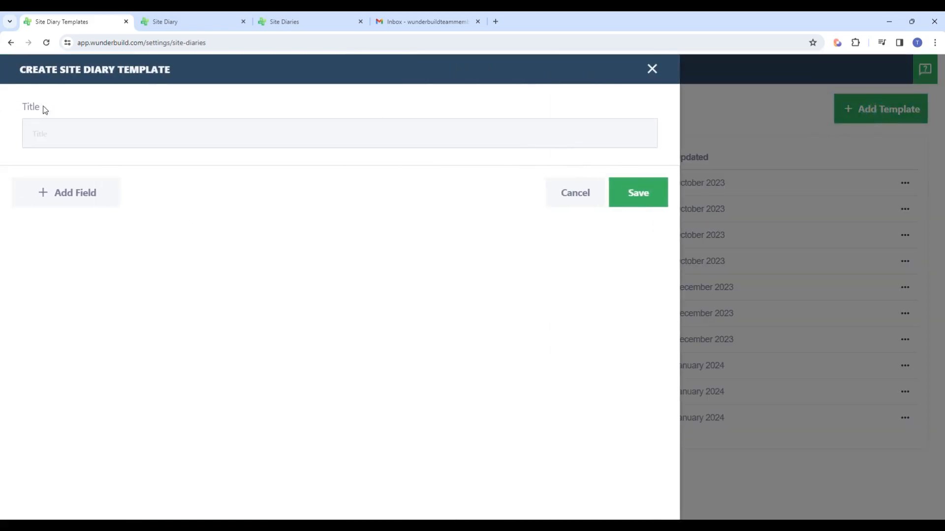
{"action": "left_click", "coordinate": [87, 139]}
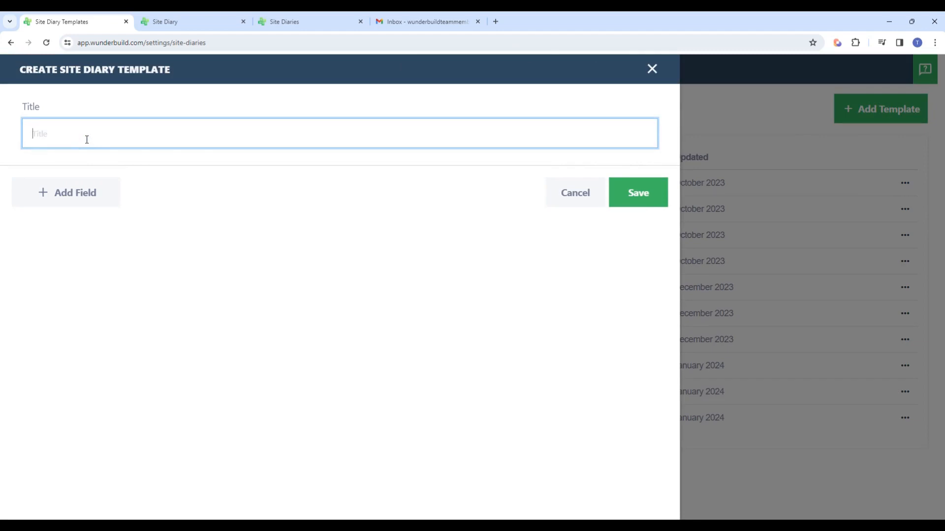
{"action": "type", "text": "Test"}
{"action": "left_click", "coordinate": [79, 196]}
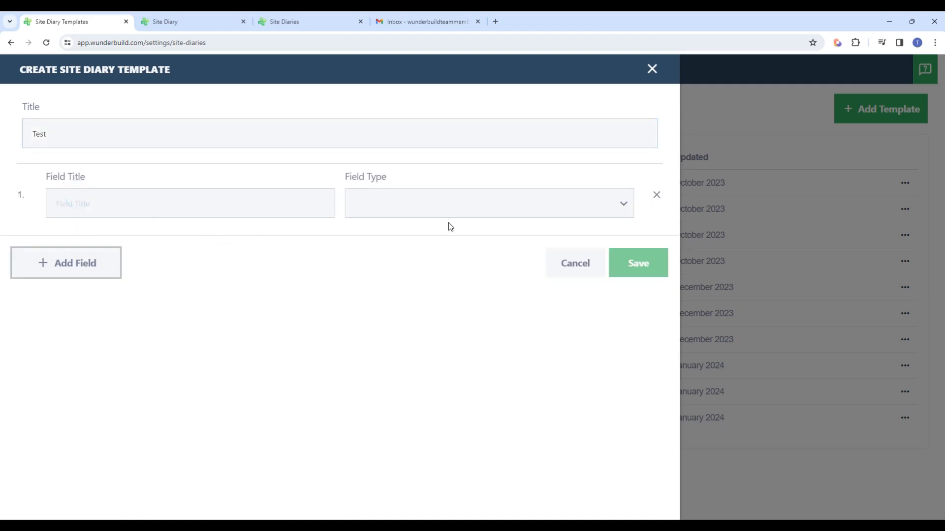
{"action": "left_click", "coordinate": [132, 207]}
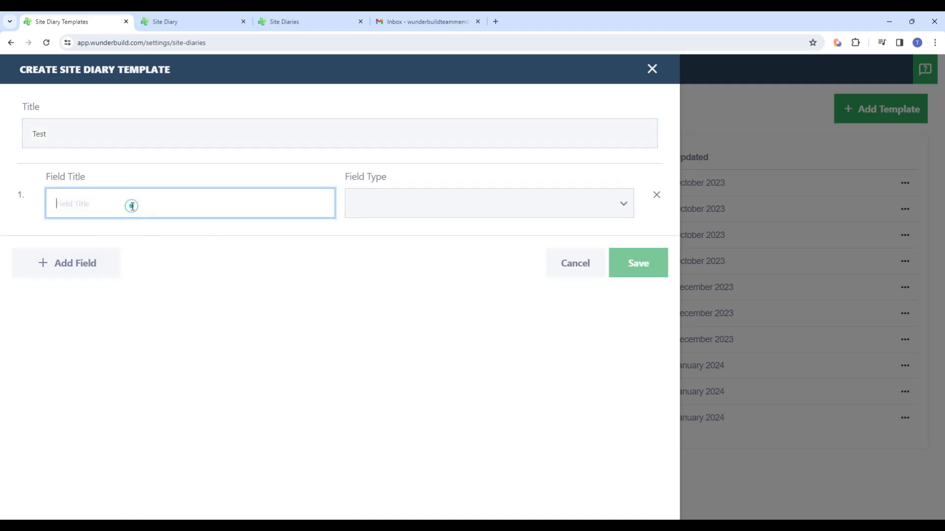
Step: Review the field types available for the blank field, and cancel the new template
{"action": "left_click", "coordinate": [624, 203]}
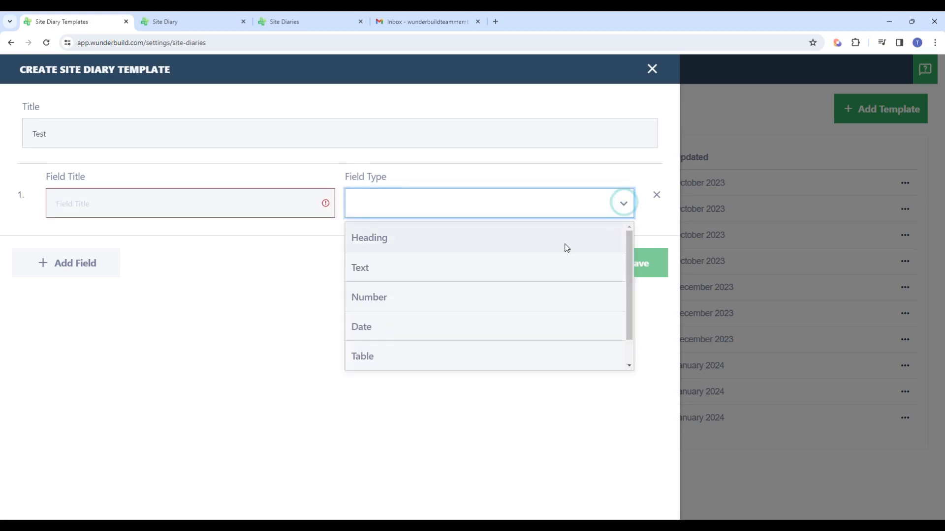
{"action": "scroll", "coordinate": [562, 249], "scroll_direction": "down", "scroll_amount": 1}
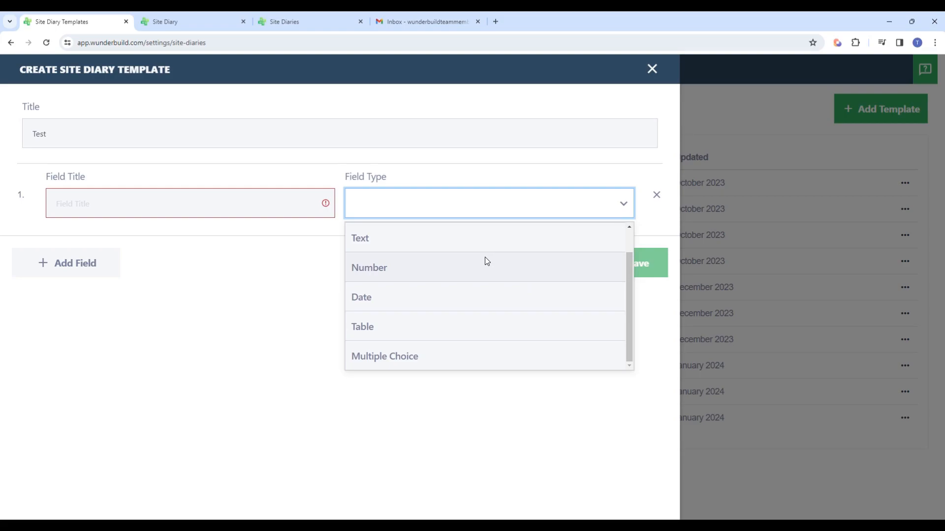
{"action": "left_click", "coordinate": [185, 299]}
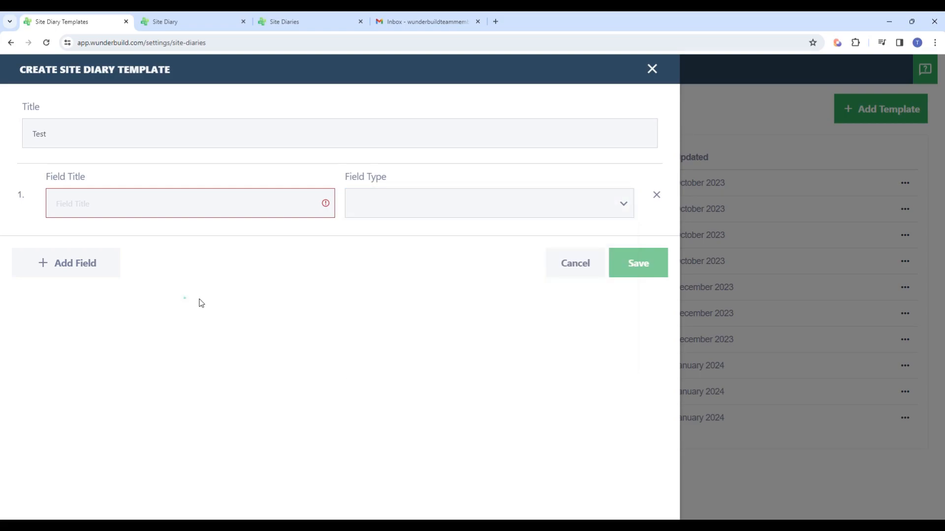
{"action": "left_click", "coordinate": [575, 263]}
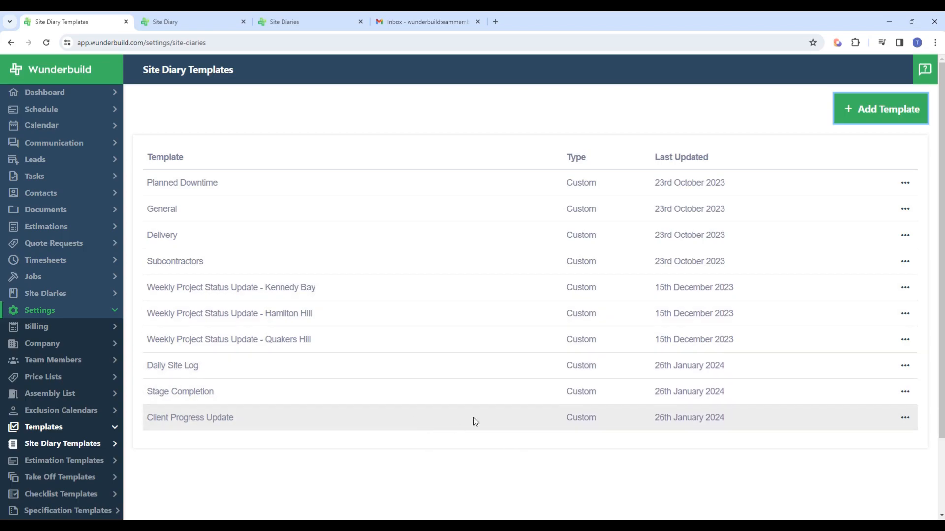
Step: Open the site diary of the job TEST JOB 1 - SCHEDULE PROCESS from the jobs list
{"action": "left_click", "coordinate": [195, 20]}
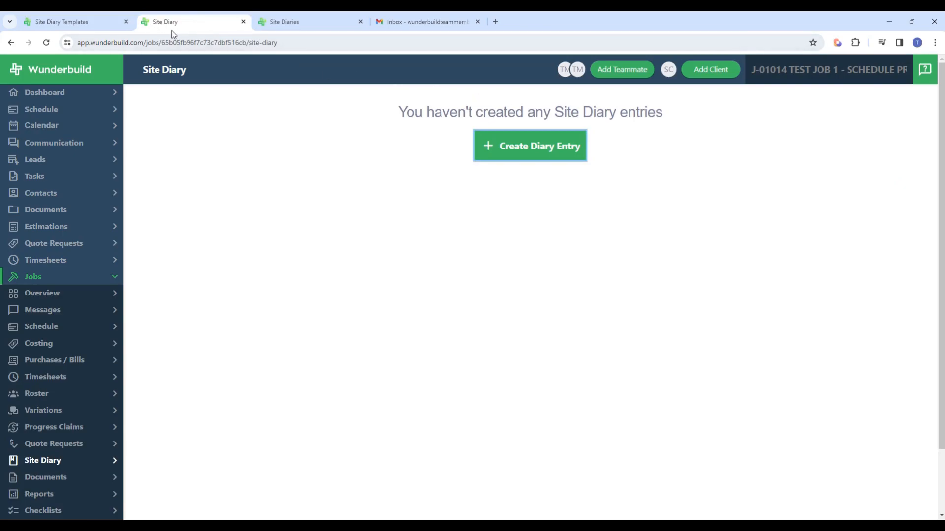
{"action": "left_click", "coordinate": [74, 282]}
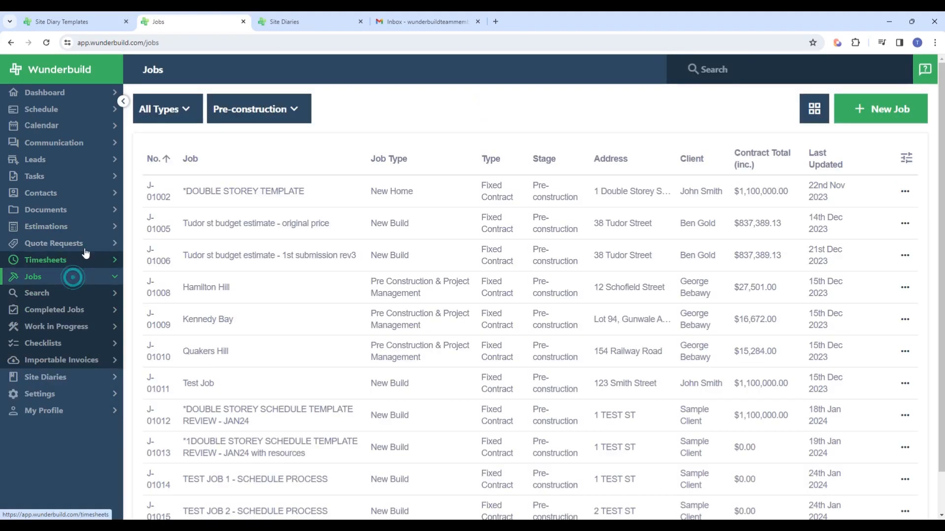
{"action": "scroll", "coordinate": [256, 436], "scroll_direction": "down", "scroll_amount": 1}
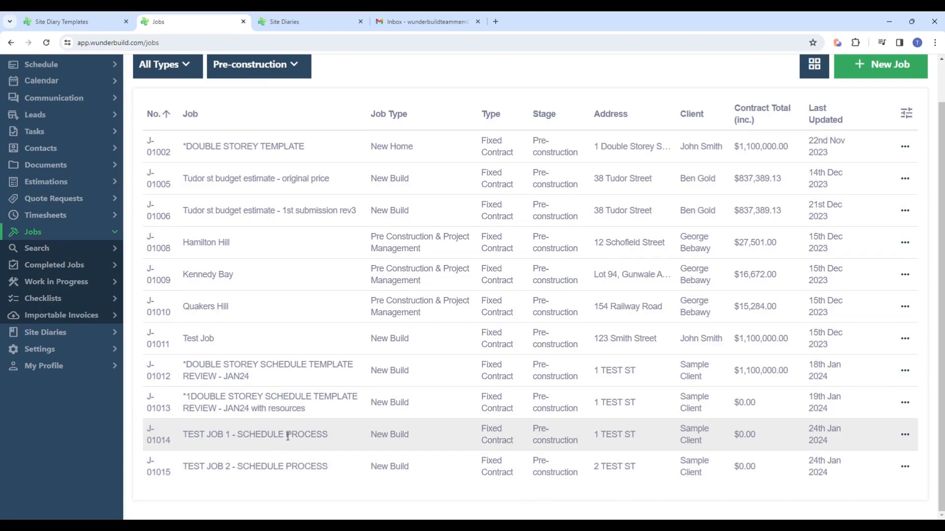
{"action": "left_click", "coordinate": [293, 434]}
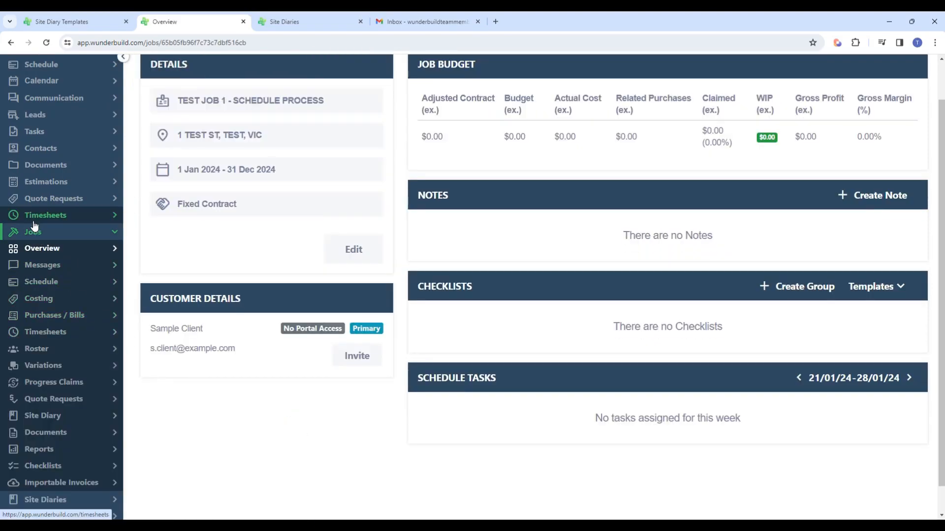
{"action": "scroll", "coordinate": [57, 266], "scroll_direction": "down", "scroll_amount": 1}
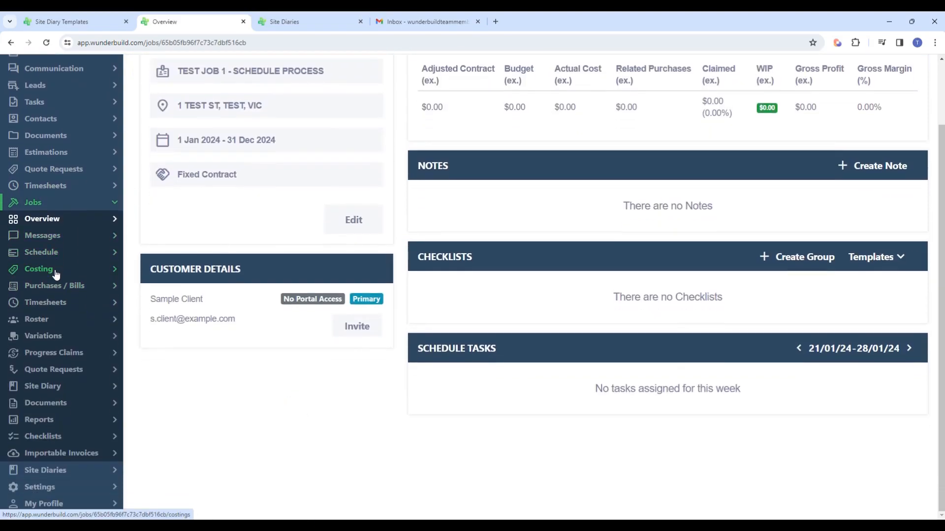
{"action": "left_click", "coordinate": [71, 390]}
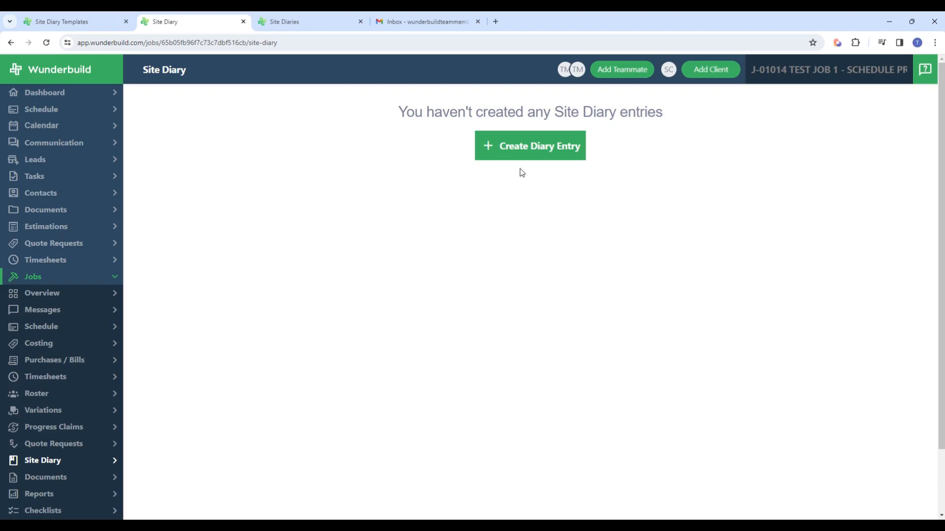
Step: Start a diary entry for the job with the Daily Site Log template and review its form
{"action": "left_click", "coordinate": [547, 148]}
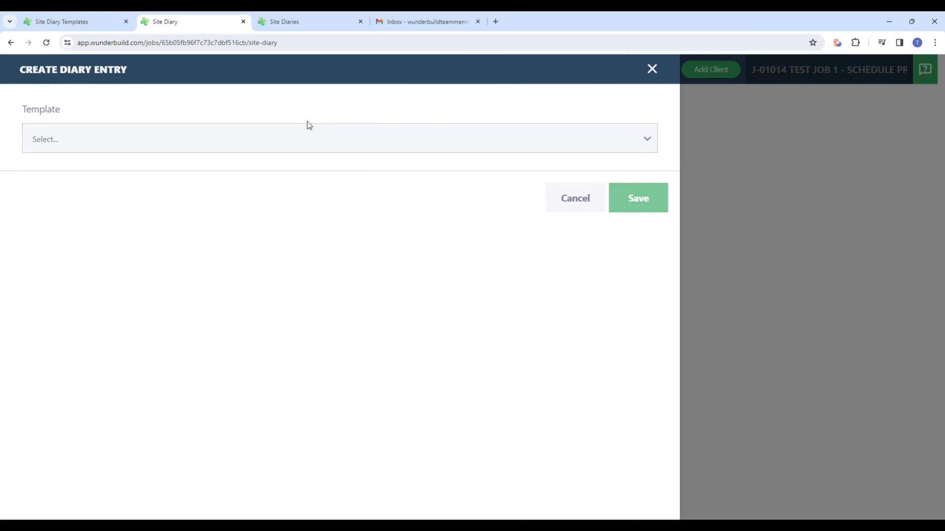
{"action": "left_click", "coordinate": [648, 140]}
{"action": "scroll", "coordinate": [466, 198], "scroll_direction": "down", "scroll_amount": 3}
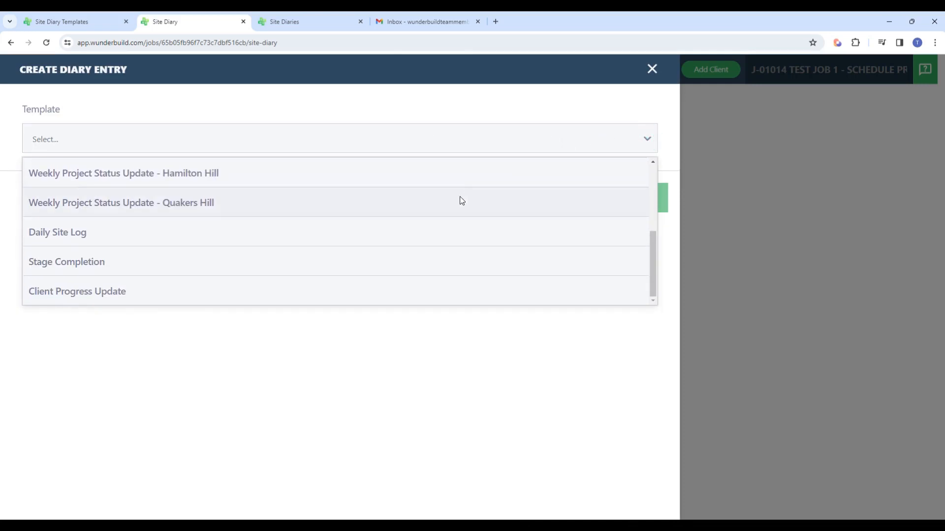
{"action": "left_click", "coordinate": [84, 239]}
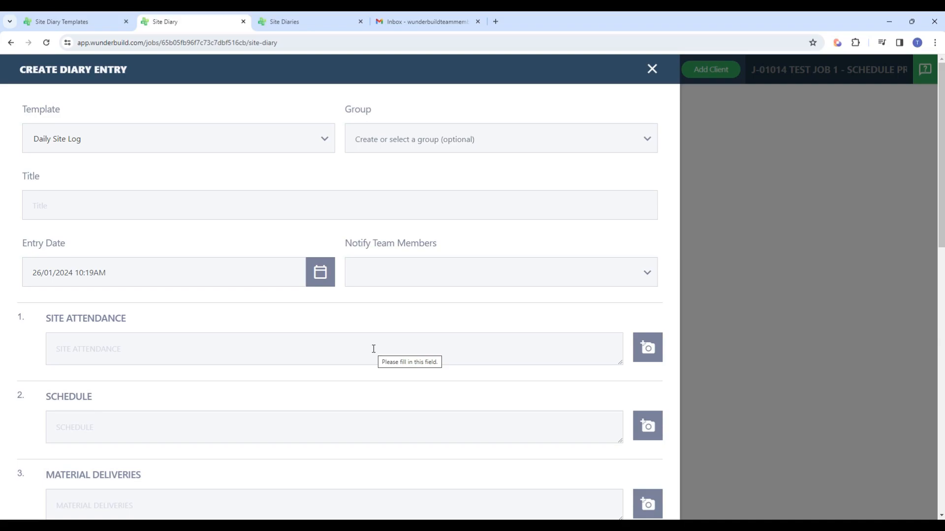
{"action": "scroll", "coordinate": [374, 349], "scroll_direction": "down", "scroll_amount": 1}
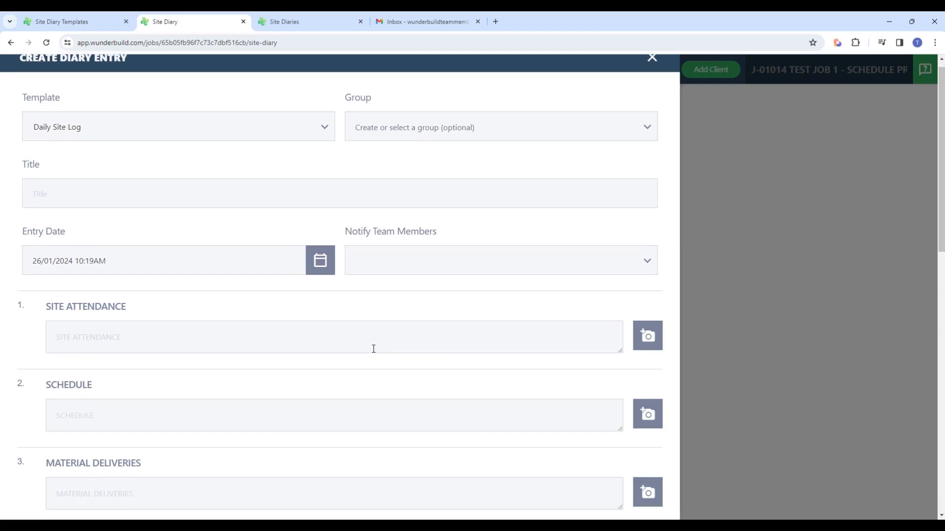
{"action": "scroll", "coordinate": [373, 349], "scroll_direction": "down", "scroll_amount": 9}
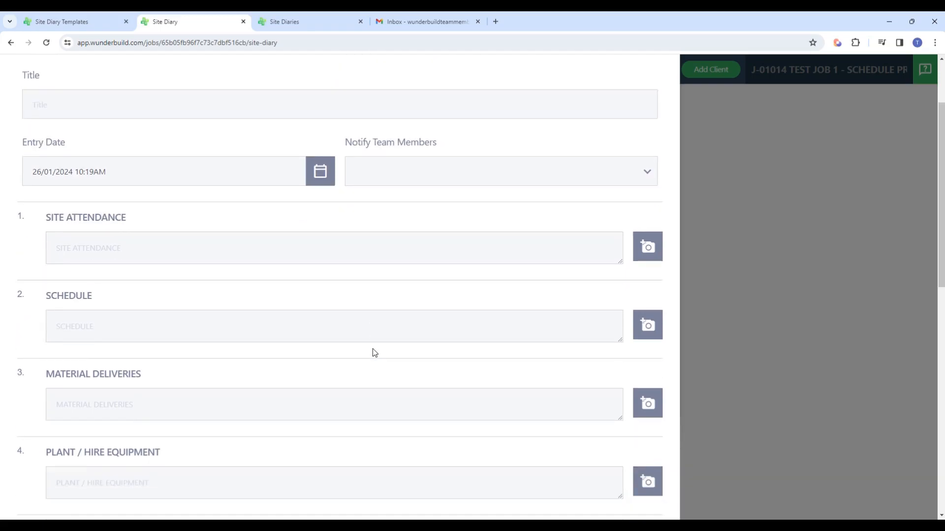
{"action": "scroll", "coordinate": [373, 351], "scroll_direction": "down", "scroll_amount": 3}
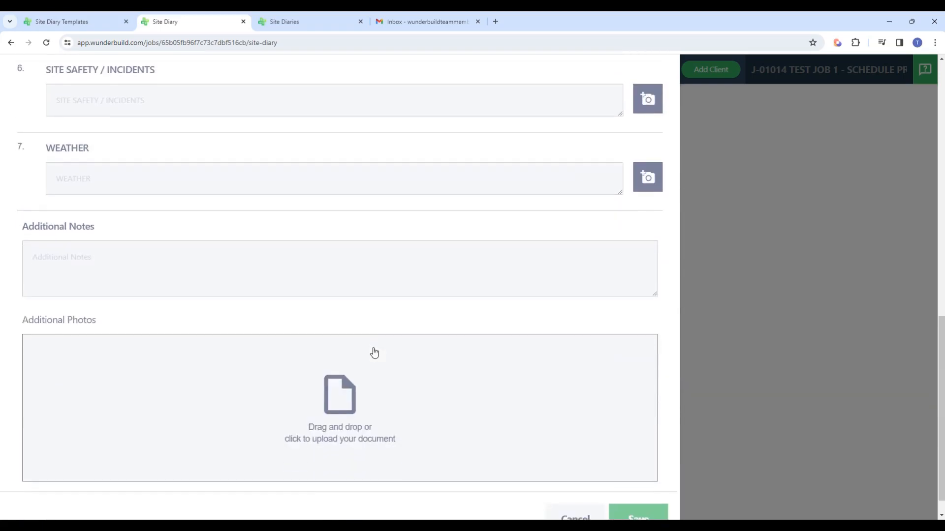
{"action": "scroll", "coordinate": [374, 349], "scroll_direction": "up", "scroll_amount": 13}
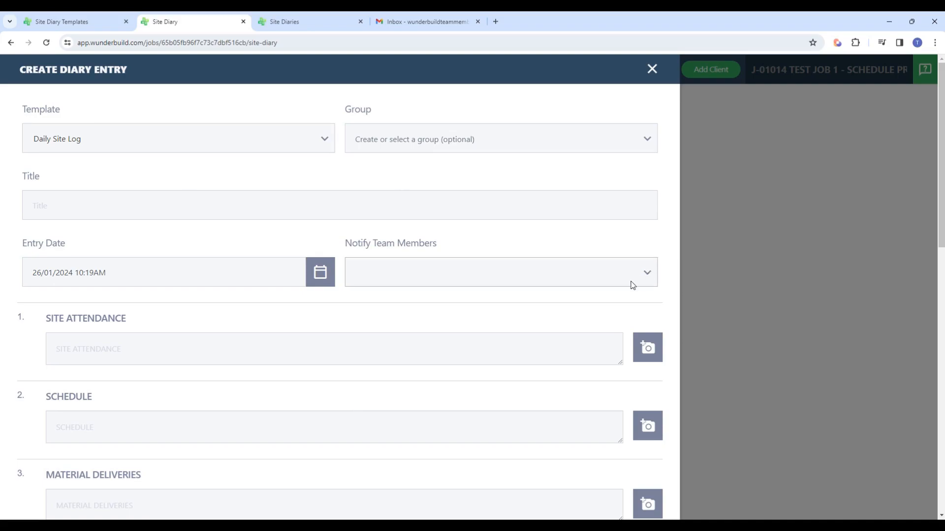
Step: Choose Team Member as the person to notify about the new diary entry
{"action": "left_click", "coordinate": [646, 273]}
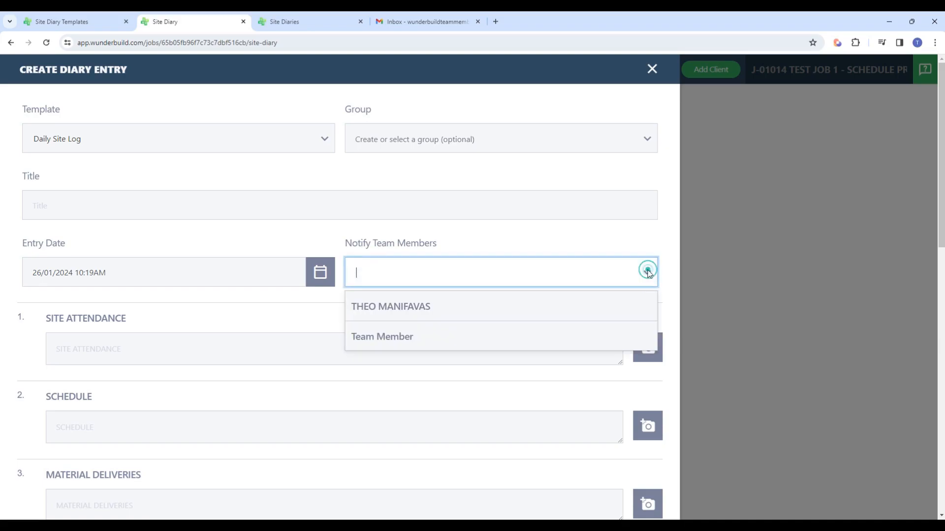
{"action": "left_click", "coordinate": [402, 338]}
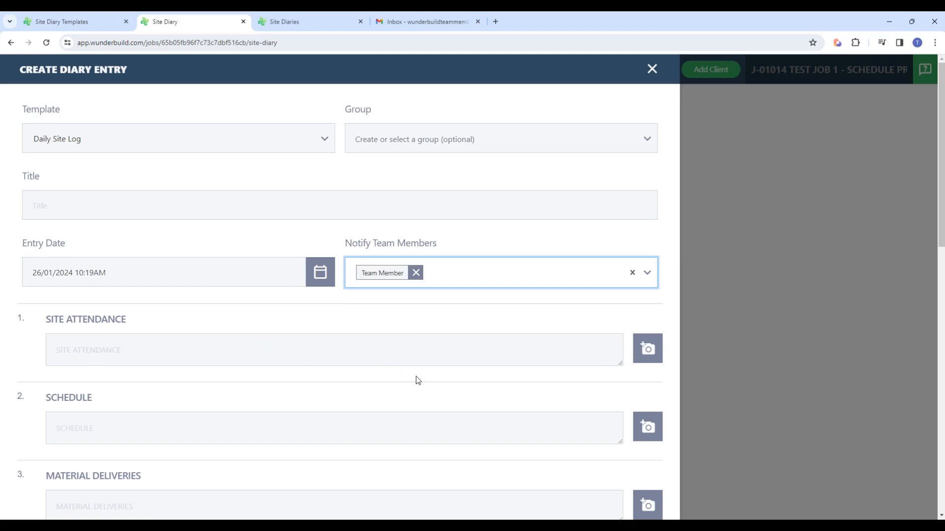
{"action": "scroll", "coordinate": [254, 339], "scroll_direction": "down", "scroll_amount": 1}
{"action": "scroll", "coordinate": [172, 310], "scroll_direction": "up", "scroll_amount": 1}
{"action": "scroll", "coordinate": [130, 336], "scroll_direction": "down", "scroll_amount": 2}
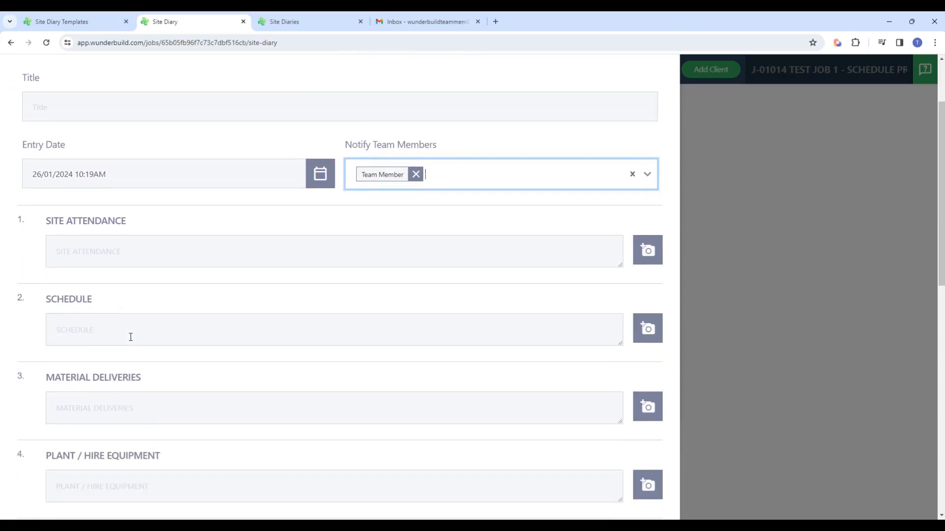
{"action": "scroll", "coordinate": [130, 334], "scroll_direction": "down", "scroll_amount": 1}
{"action": "scroll", "coordinate": [131, 338], "scroll_direction": "up", "scroll_amount": 2}
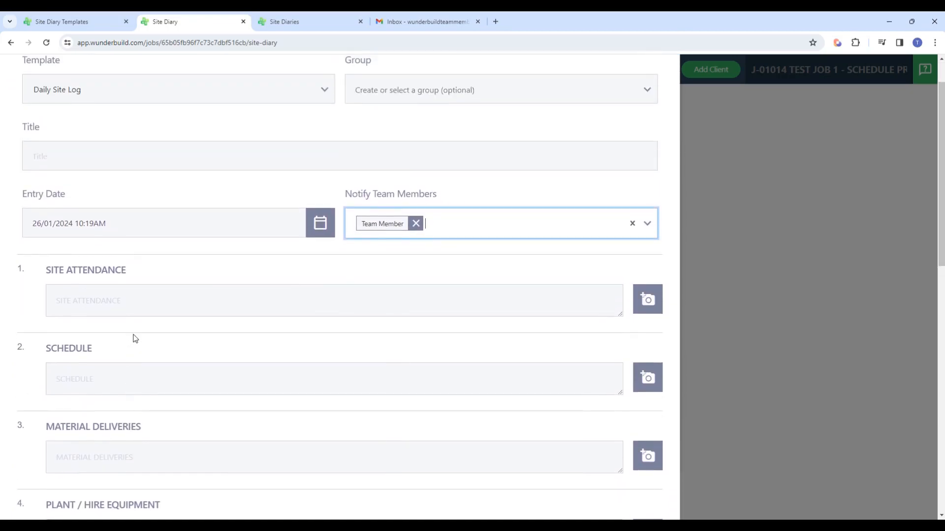
Step: Review the Daily Site Log fields of the diary entry, from Site Attendance through Weather to the additional notes and photos
{"action": "left_click", "coordinate": [131, 308]}
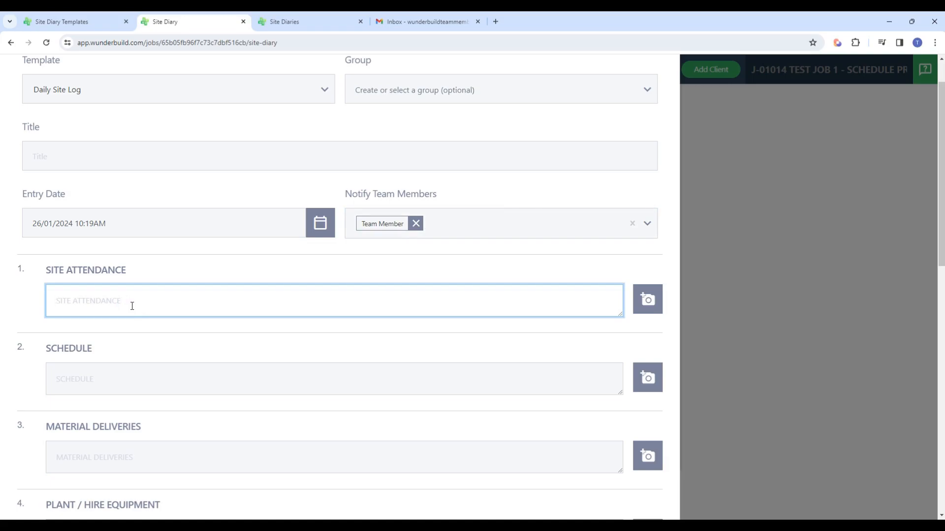
{"action": "scroll", "coordinate": [132, 306], "scroll_direction": "down", "scroll_amount": 1}
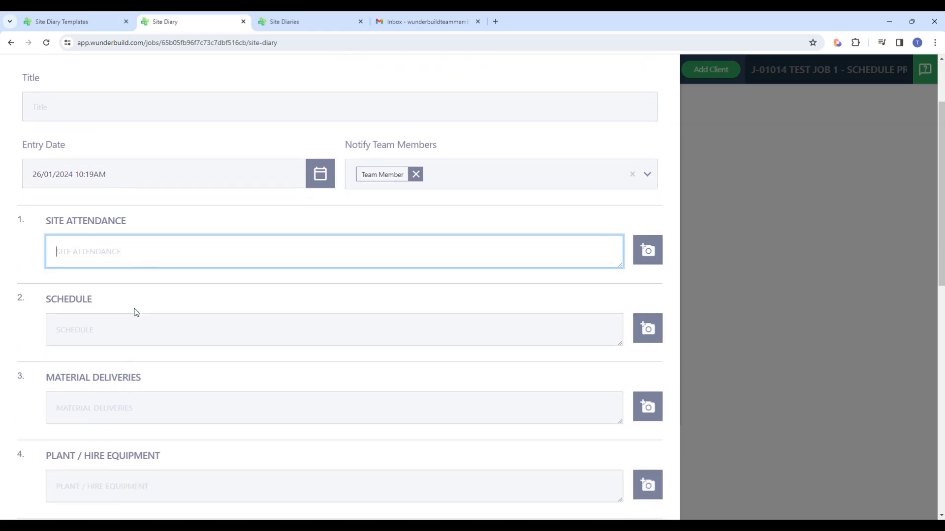
{"action": "left_click", "coordinate": [125, 327]}
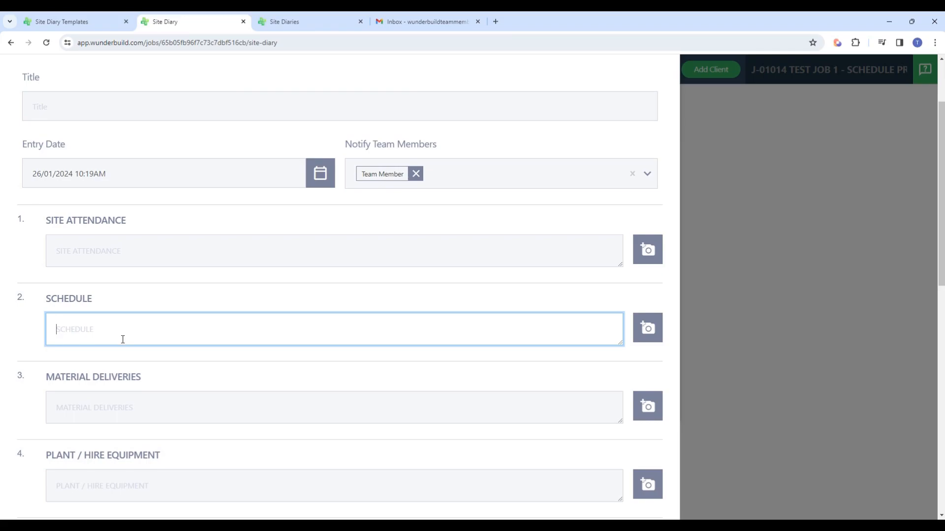
{"action": "scroll", "coordinate": [143, 388], "scroll_direction": "down", "scroll_amount": 1}
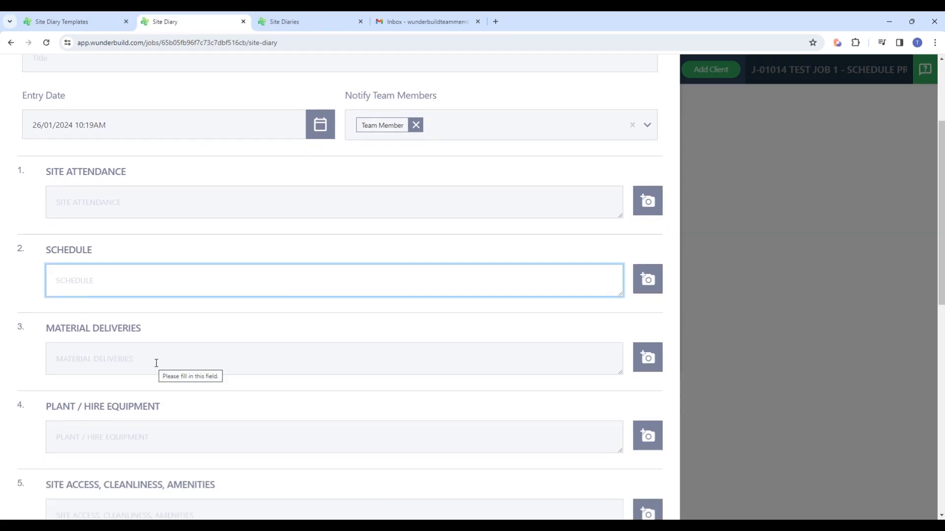
{"action": "scroll", "coordinate": [157, 363], "scroll_direction": "down", "scroll_amount": 2}
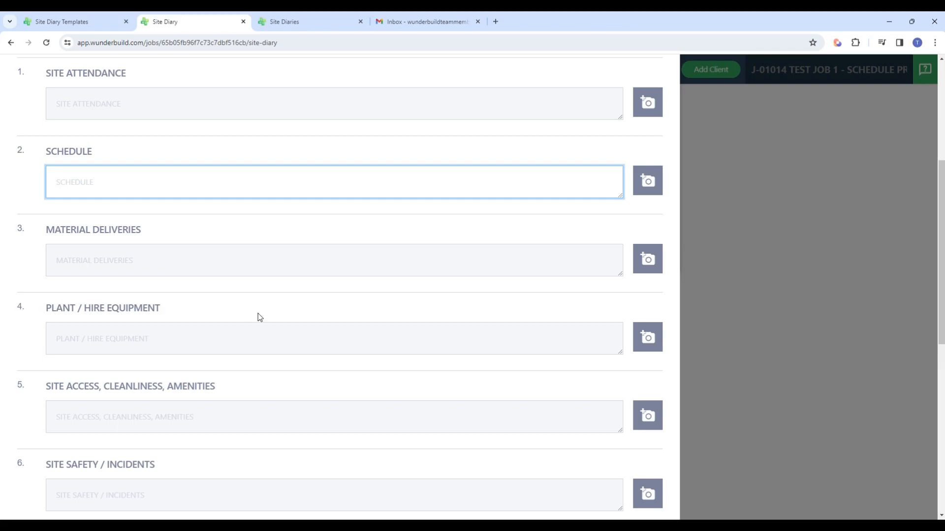
{"action": "scroll", "coordinate": [275, 335], "scroll_direction": "down", "scroll_amount": 1}
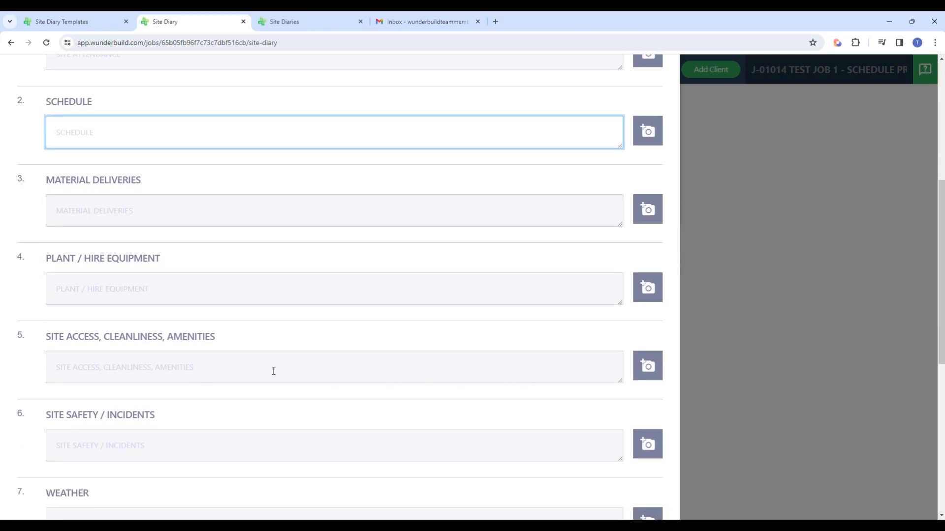
{"action": "scroll", "coordinate": [261, 364], "scroll_direction": "down", "scroll_amount": 1}
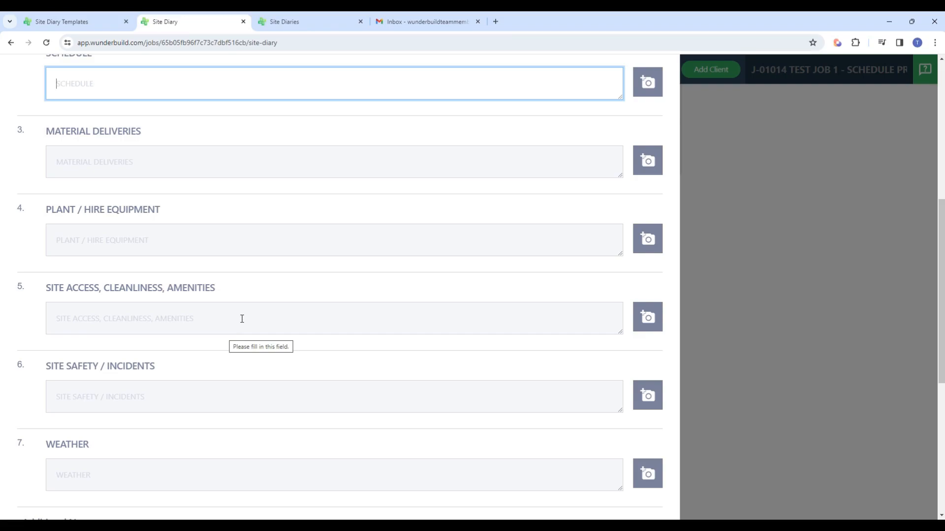
{"action": "scroll", "coordinate": [241, 318], "scroll_direction": "down", "scroll_amount": 2}
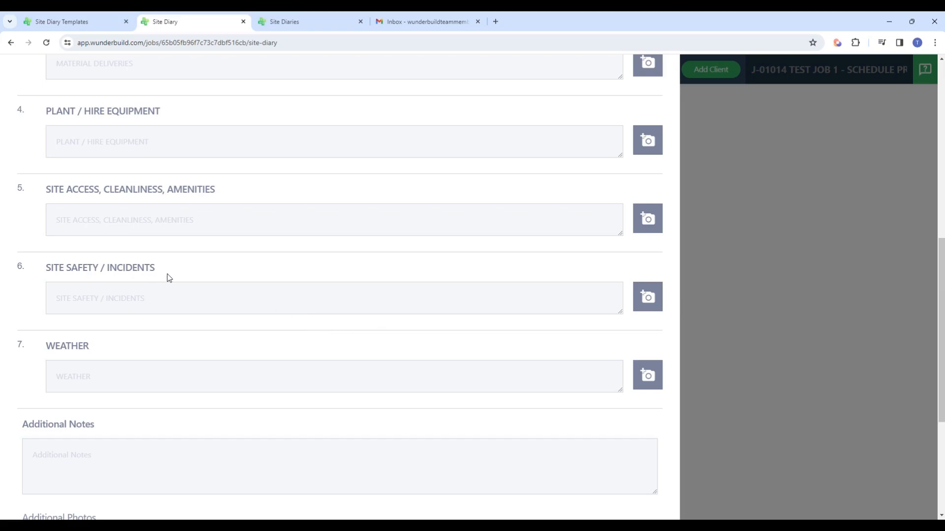
{"action": "scroll", "coordinate": [185, 294], "scroll_direction": "down", "scroll_amount": 2}
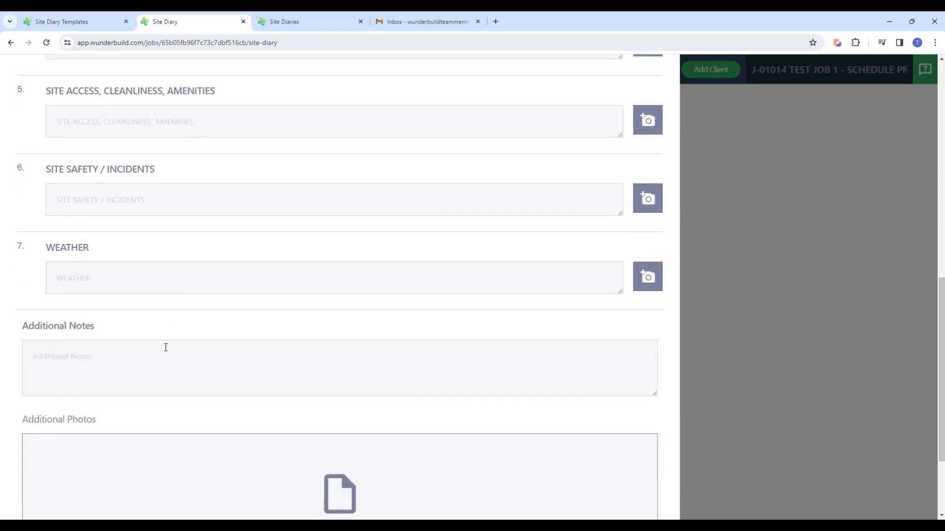
{"action": "scroll", "coordinate": [214, 289], "scroll_direction": "up", "scroll_amount": 8}
{"action": "left_click", "coordinate": [213, 289]}
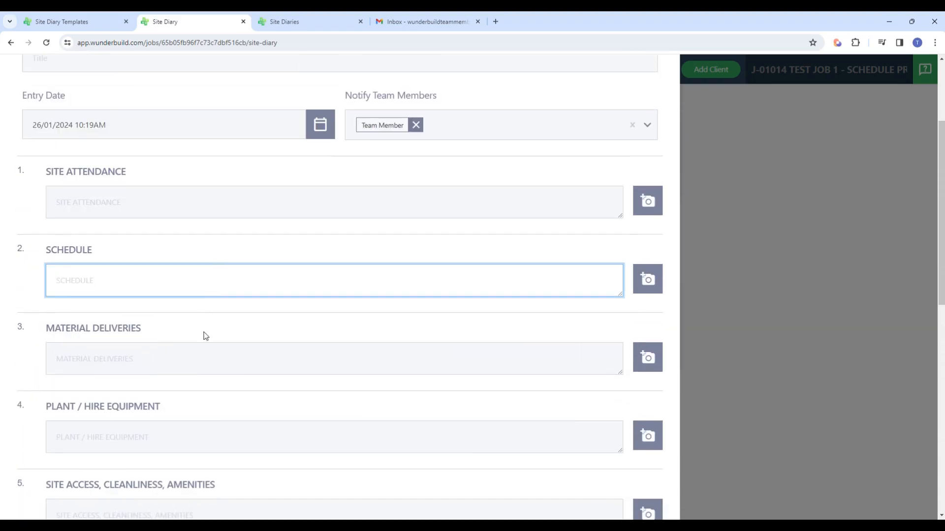
Step: Fill in Site Attendance with "test", and Schedule and Material Deliveries with "t"
{"action": "scroll", "coordinate": [162, 305], "scroll_direction": "up", "scroll_amount": 2}
{"action": "left_click", "coordinate": [112, 303]}
{"action": "type", "text": "test"}
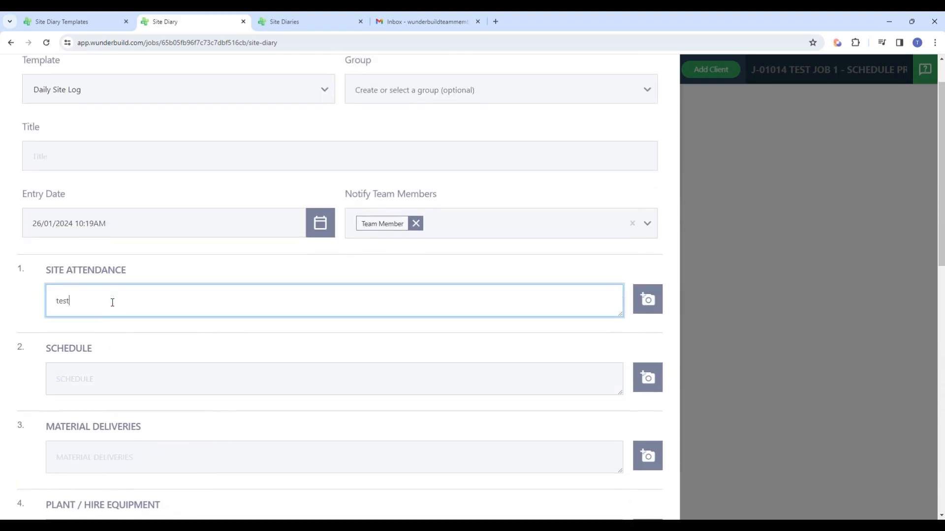
{"action": "left_click", "coordinate": [138, 378]}
{"action": "type", "text": "t"}
{"action": "left_click", "coordinate": [151, 455]}
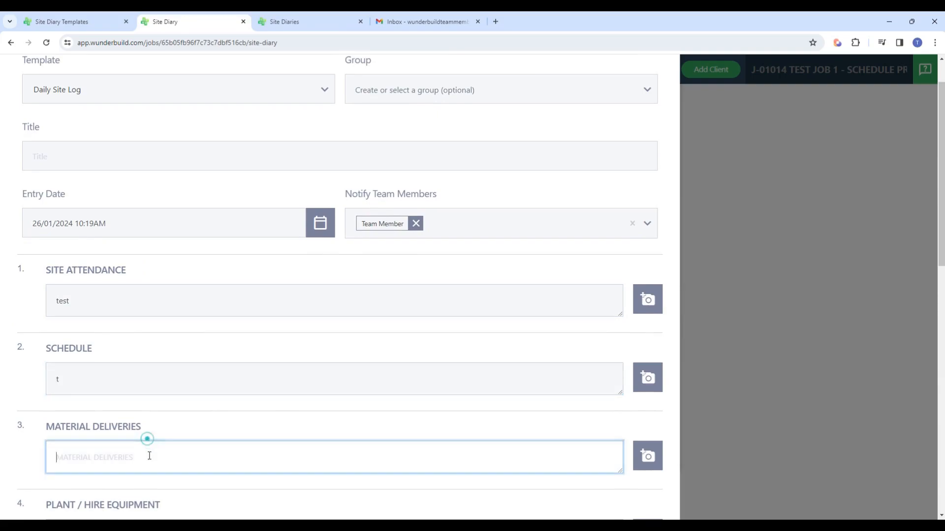
{"action": "type", "text": "t"}
Step: Enter "t" for Plant / Hire Equipment, Site Access, Cleanliness, Amenities, Site Safety / Incidents and Weather
{"action": "scroll", "coordinate": [150, 433], "scroll_direction": "down", "scroll_amount": 2}
{"action": "scroll", "coordinate": [158, 356], "scroll_direction": "up", "scroll_amount": 3}
{"action": "scroll", "coordinate": [158, 361], "scroll_direction": "down", "scroll_amount": 5}
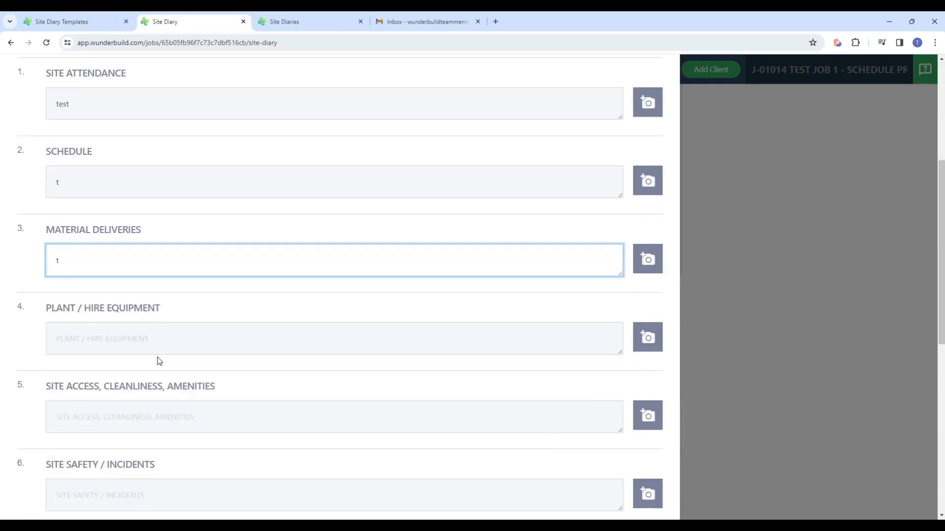
{"action": "left_click", "coordinate": [115, 339]}
{"action": "type", "text": "t"}
{"action": "left_click", "coordinate": [122, 409]}
{"action": "type", "text": "t"}
{"action": "scroll", "coordinate": [120, 410], "scroll_direction": "down", "scroll_amount": 4}
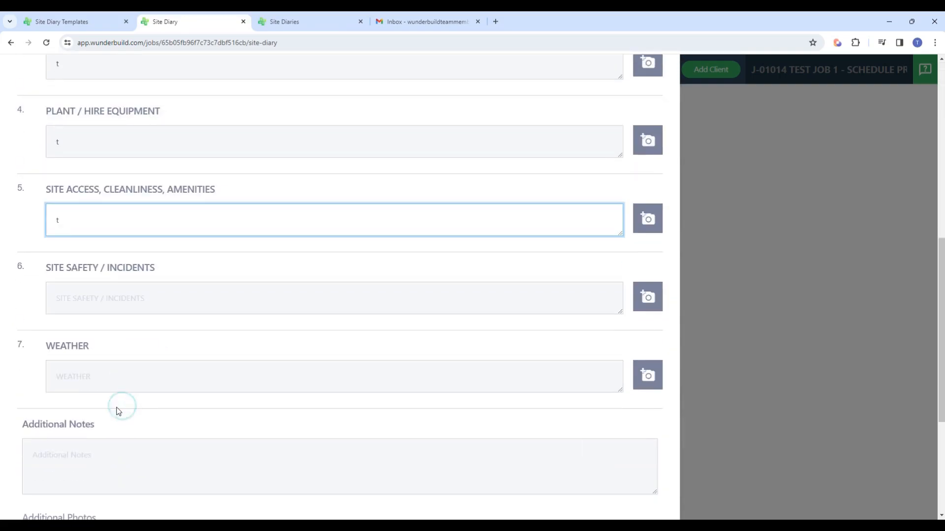
{"action": "left_click", "coordinate": [97, 309]}
{"action": "type", "text": "t"}
{"action": "left_click", "coordinate": [121, 381]}
{"action": "type", "text": "t"}
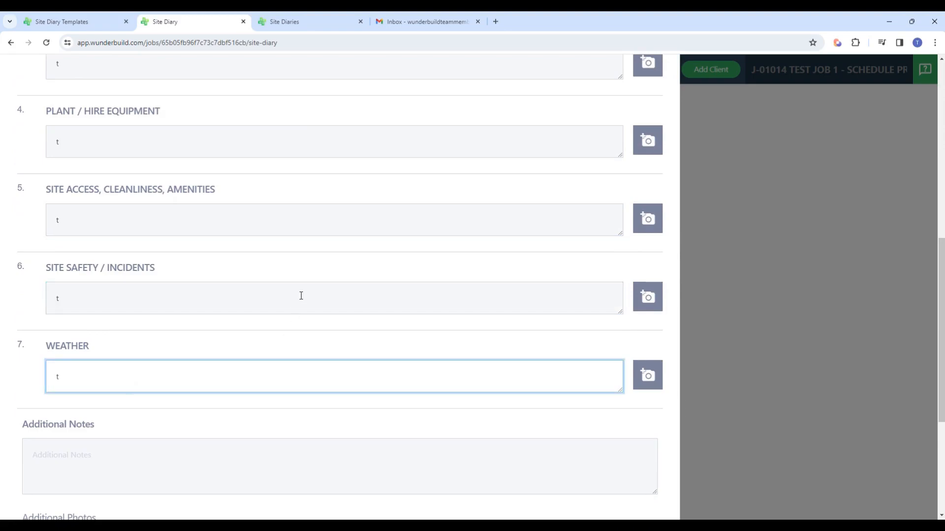
Step: Add three images to the entry's additional photos and save the diary entry
{"action": "scroll", "coordinate": [357, 251], "scroll_direction": "down", "scroll_amount": 4}
{"action": "left_click", "coordinate": [109, 263]}
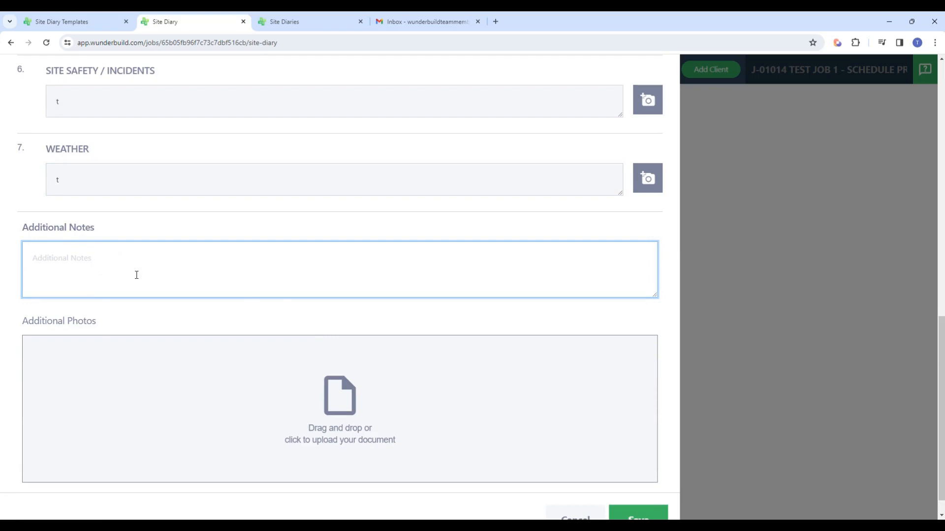
{"action": "scroll", "coordinate": [183, 276], "scroll_direction": "up", "scroll_amount": 8}
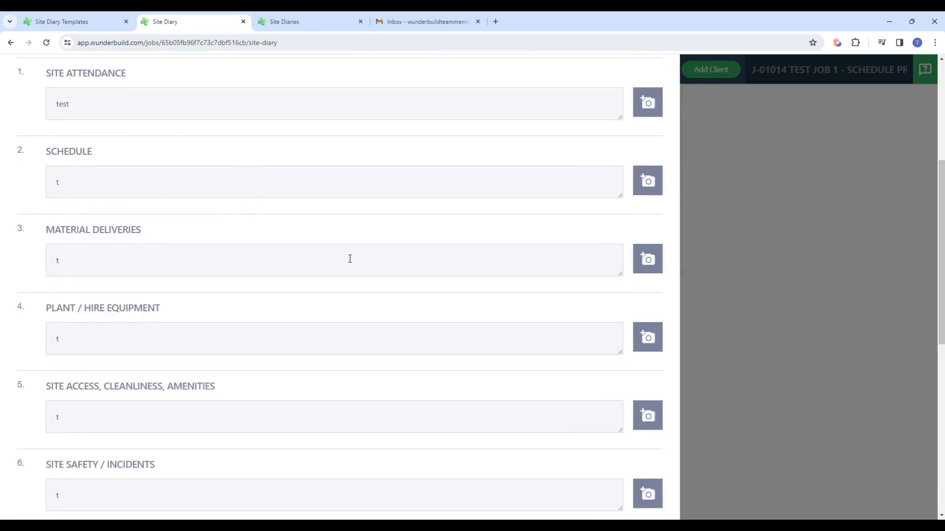
{"action": "scroll", "coordinate": [143, 286], "scroll_direction": "up", "scroll_amount": 3}
{"action": "scroll", "coordinate": [207, 323], "scroll_direction": "down", "scroll_amount": 4}
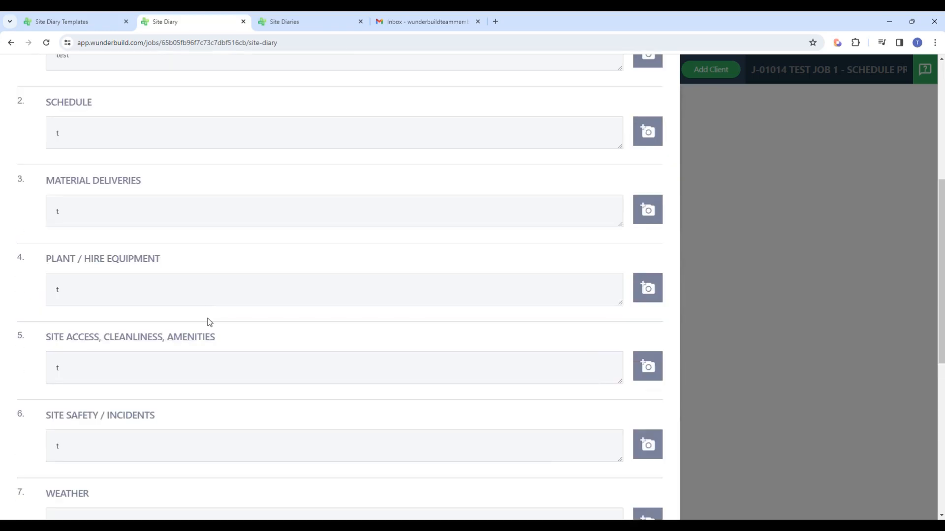
{"action": "scroll", "coordinate": [208, 322], "scroll_direction": "down", "scroll_amount": 7}
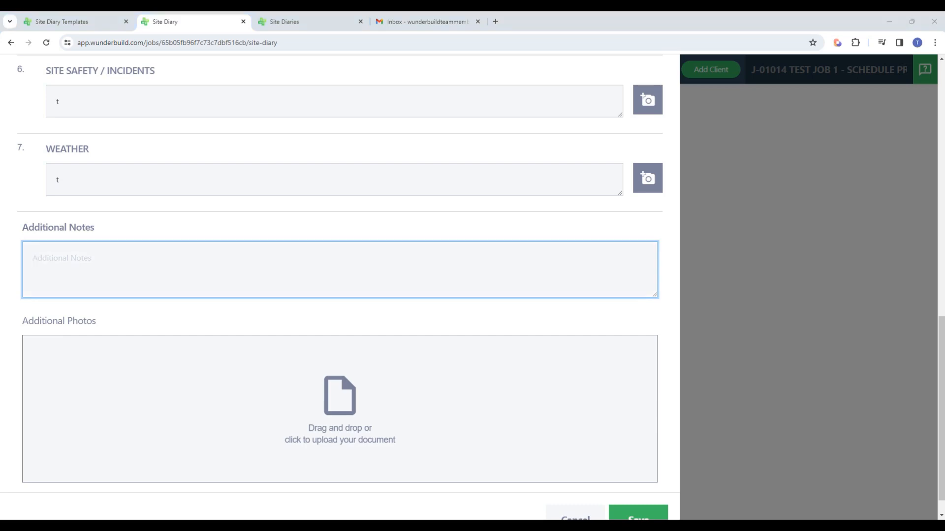
{"action": "left_click_drag", "start_coordinate": [944, 247], "coordinate": [271, 402]}
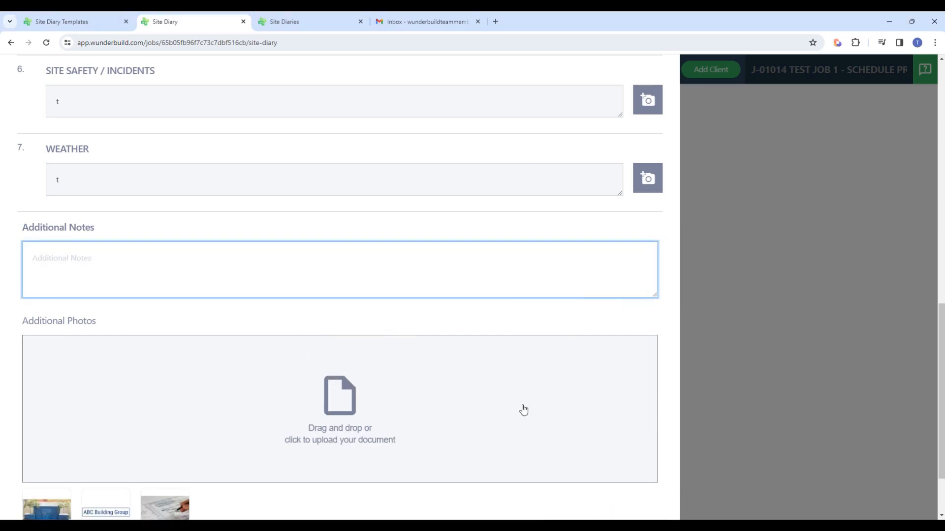
{"action": "scroll", "coordinate": [523, 412], "scroll_direction": "down", "scroll_amount": 2}
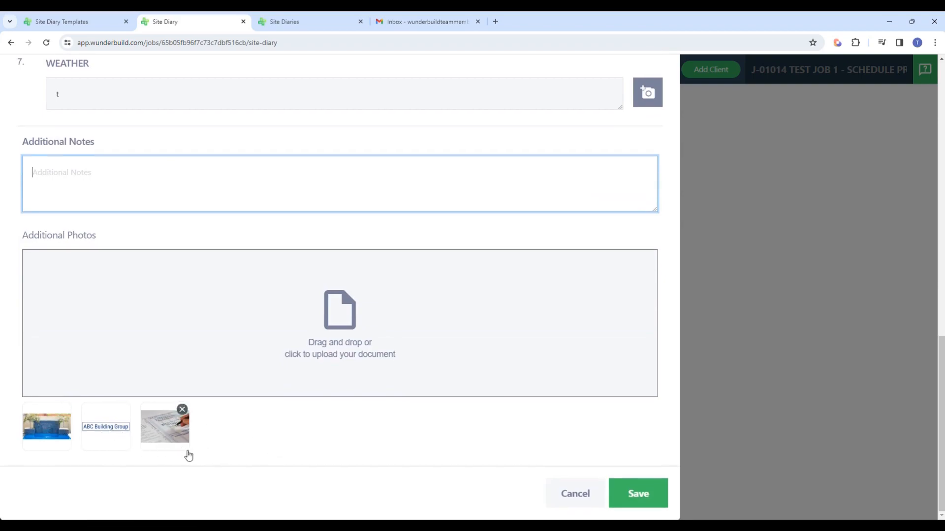
{"action": "left_click", "coordinate": [639, 495]}
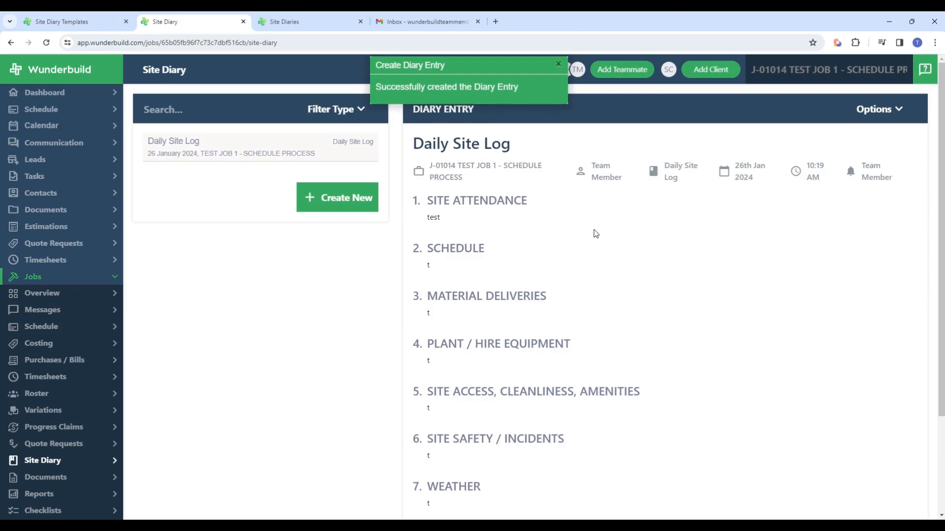
Step: Review the saved Daily Site Log entry, and open its edit form and close it without changes
{"action": "scroll", "coordinate": [555, 208], "scroll_direction": "down", "scroll_amount": 3}
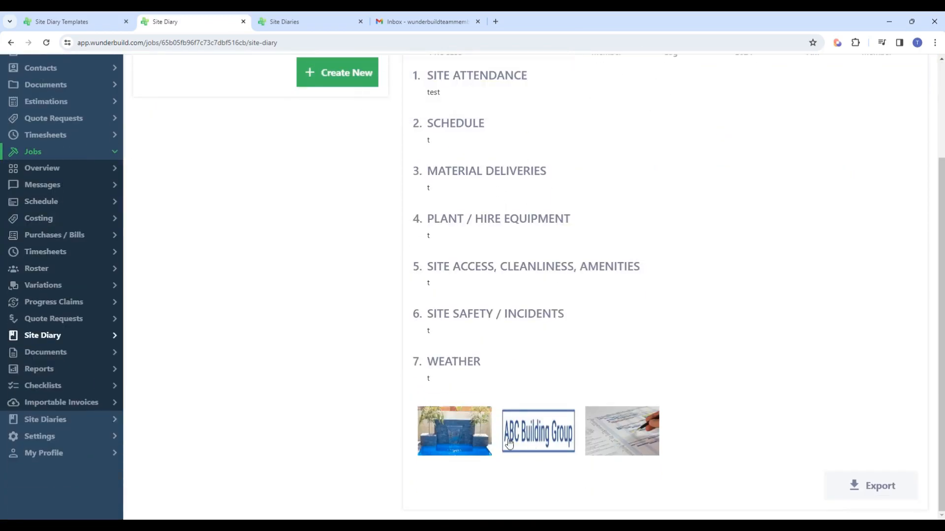
{"action": "scroll", "coordinate": [655, 384], "scroll_direction": "up", "scroll_amount": 3}
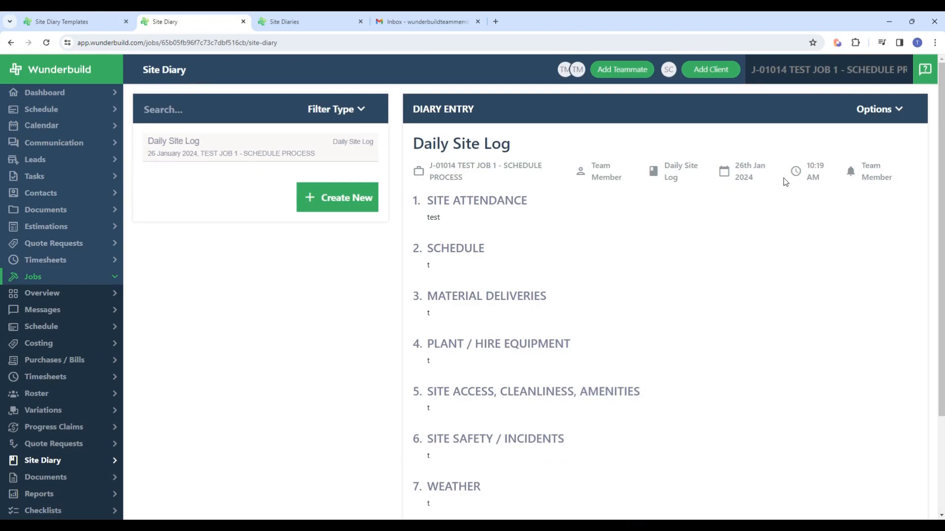
{"action": "left_click", "coordinate": [879, 109]}
{"action": "left_click", "coordinate": [877, 137]}
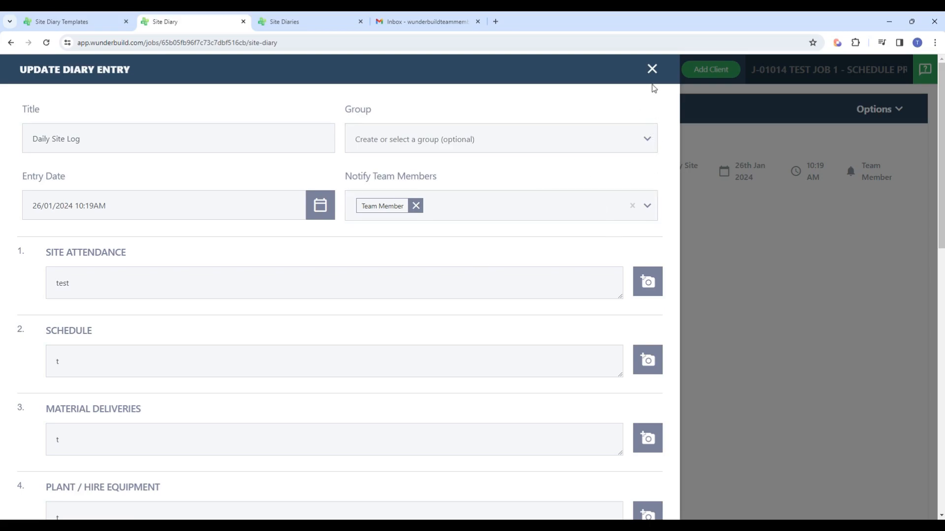
{"action": "left_click", "coordinate": [652, 69]}
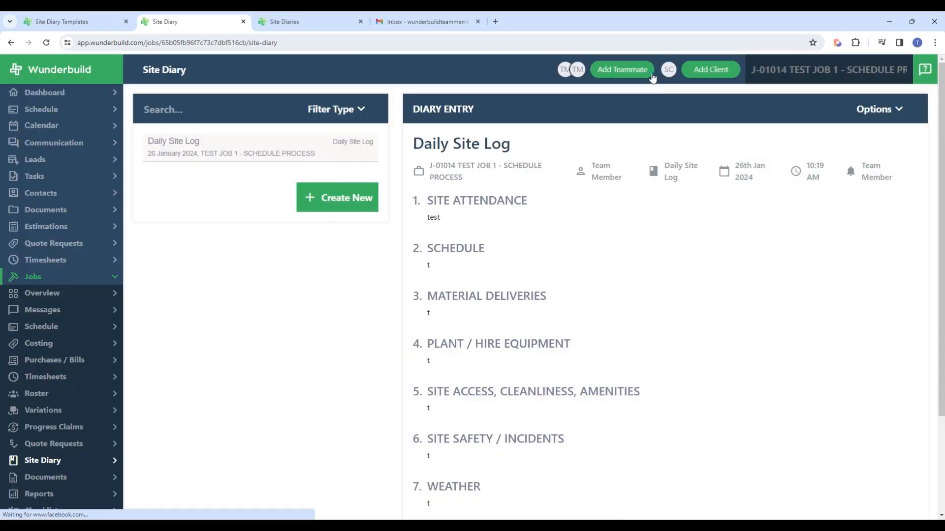
Step: Switch to Gmail, open the site diary notification email, and follow its Daily Site Log link
{"action": "left_click", "coordinate": [433, 21]}
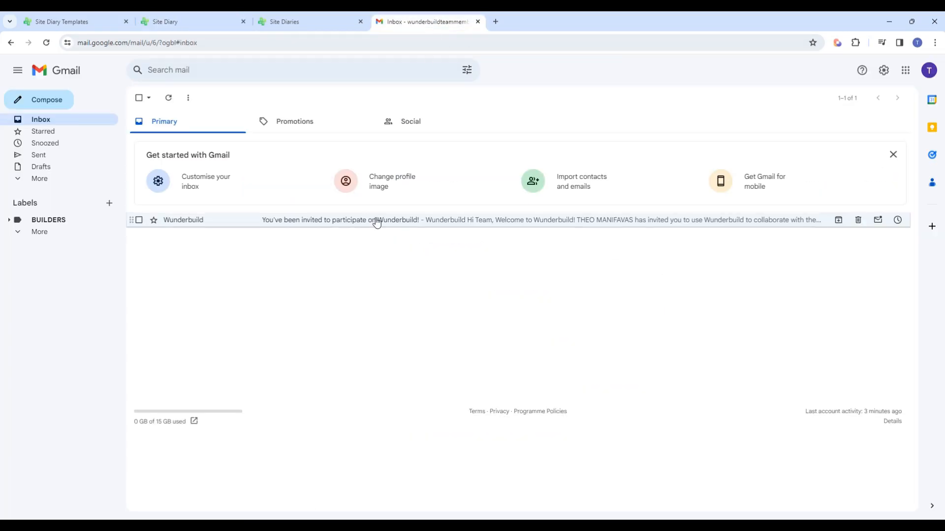
{"action": "left_click", "coordinate": [47, 42]}
{"action": "left_click", "coordinate": [47, 43]}
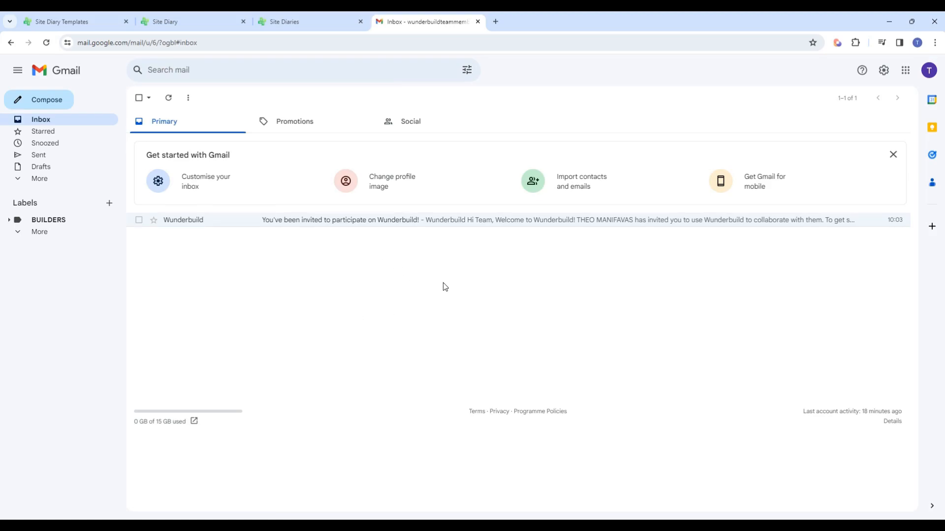
{"action": "left_click", "coordinate": [46, 42]}
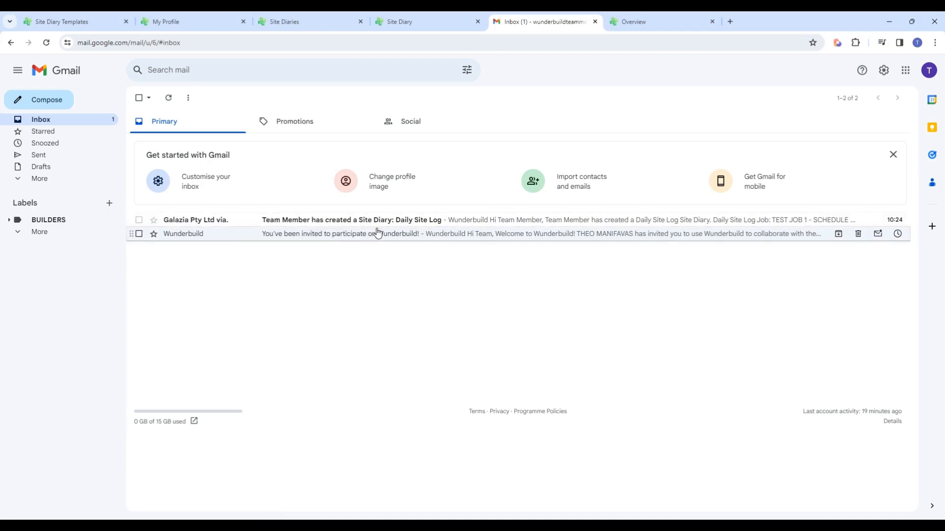
{"action": "left_click", "coordinate": [336, 225]}
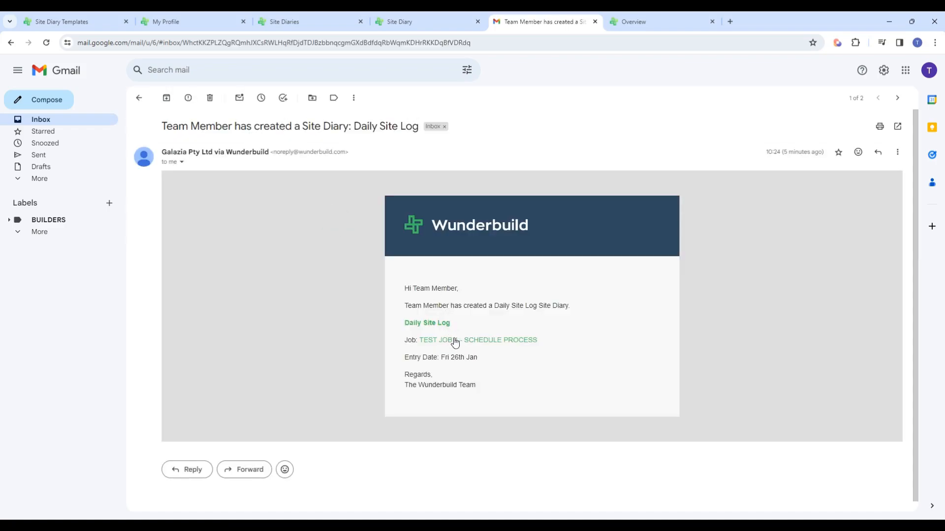
{"action": "left_click", "coordinate": [427, 324]}
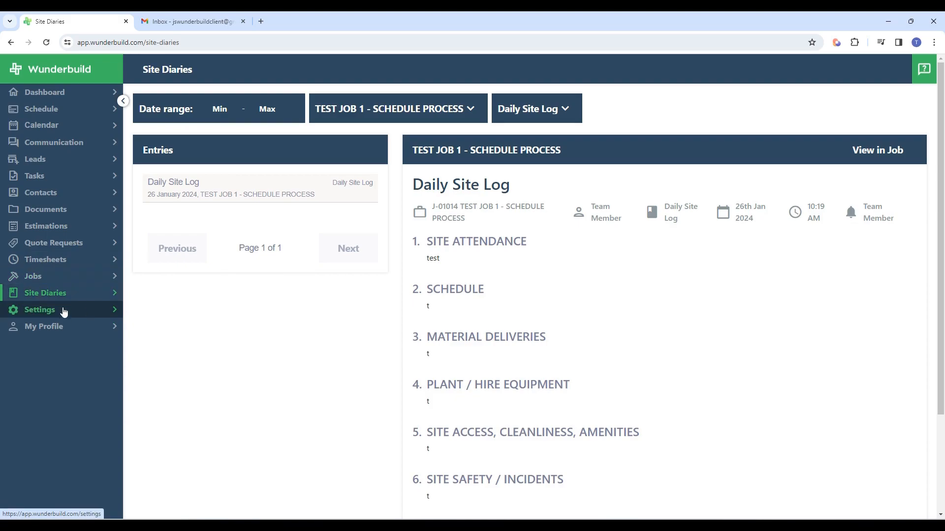
Step: Open the site diary templates in the settings and look through the list of available templates
{"action": "left_click", "coordinate": [62, 309]}
{"action": "left_click", "coordinate": [71, 427]}
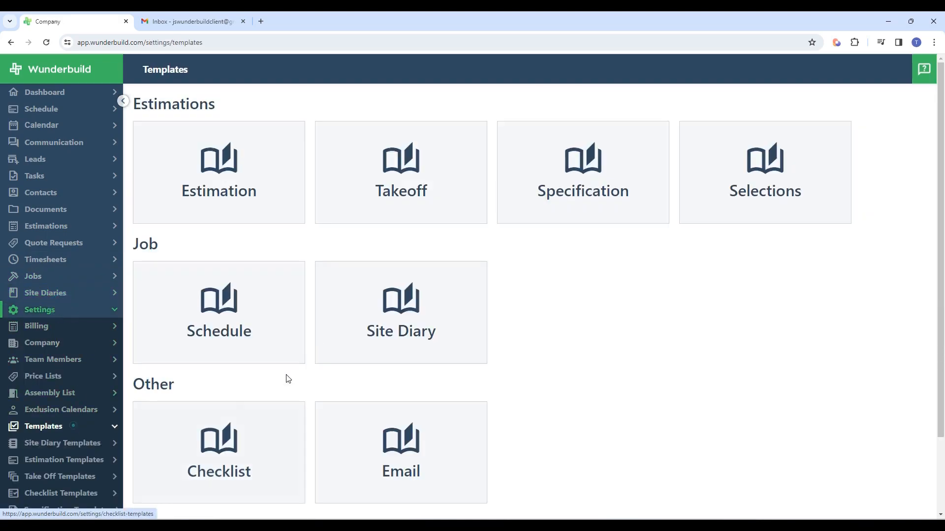
{"action": "left_click", "coordinate": [431, 318]}
{"action": "scroll", "coordinate": [310, 356], "scroll_direction": "down", "scroll_amount": 2}
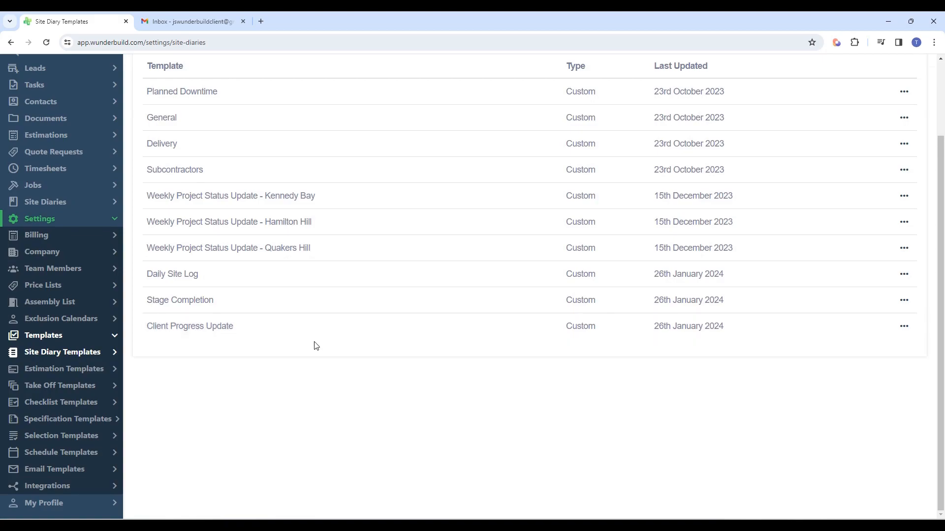
{"action": "scroll", "coordinate": [315, 355], "scroll_direction": "up", "scroll_amount": 2}
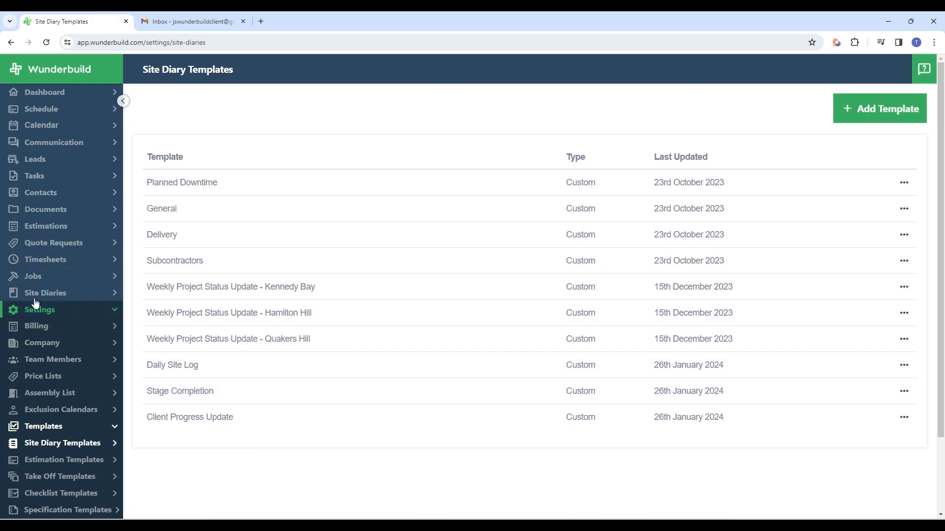
Step: Open the site diary of the job "Tudor st budget estimate - 1st submission rev3"
{"action": "left_click", "coordinate": [52, 276]}
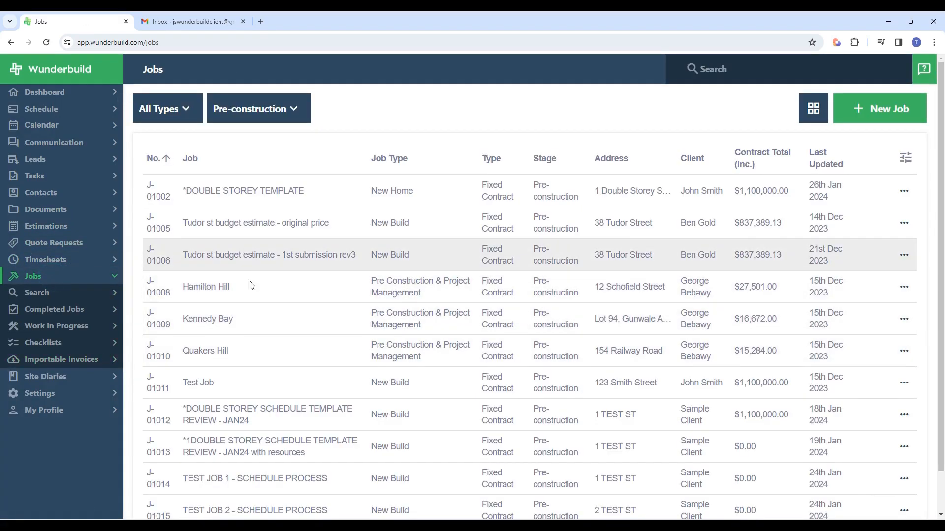
{"action": "left_click", "coordinate": [319, 267]}
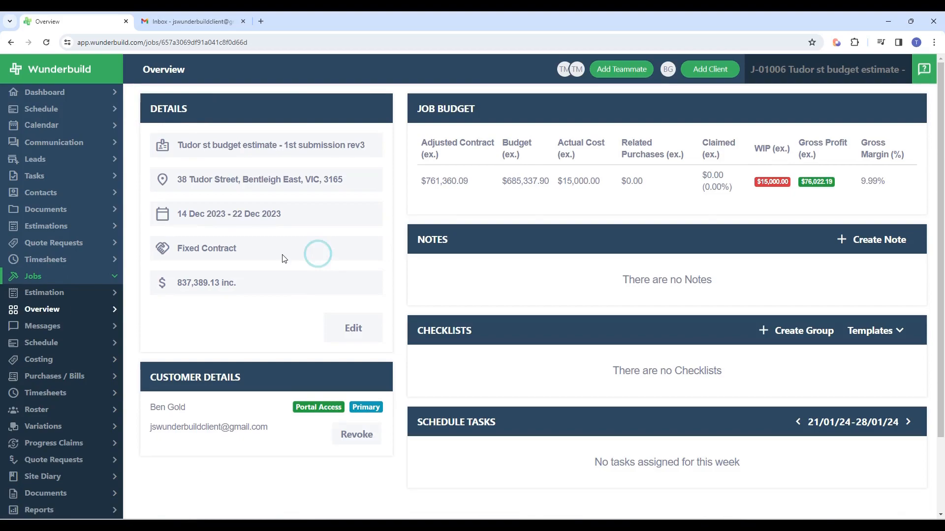
{"action": "scroll", "coordinate": [71, 308], "scroll_direction": "down", "scroll_amount": 2}
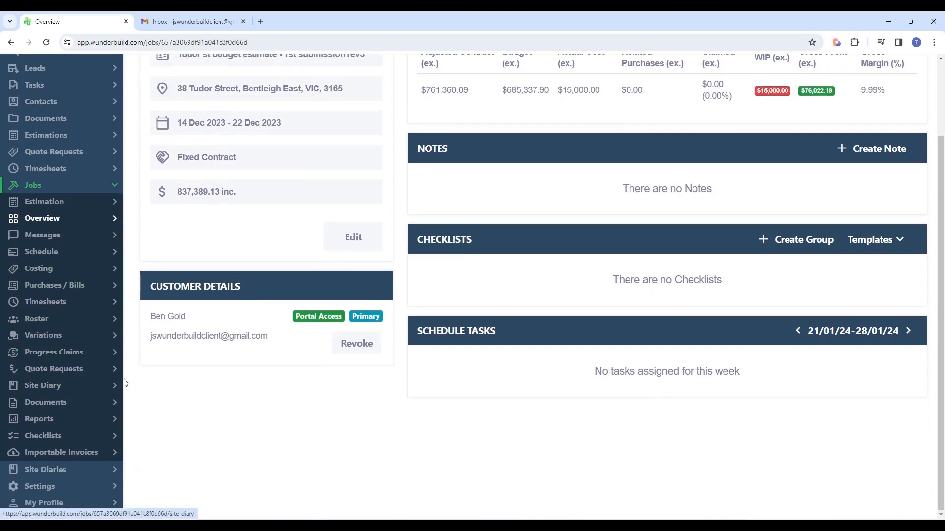
{"action": "left_click", "coordinate": [63, 390]}
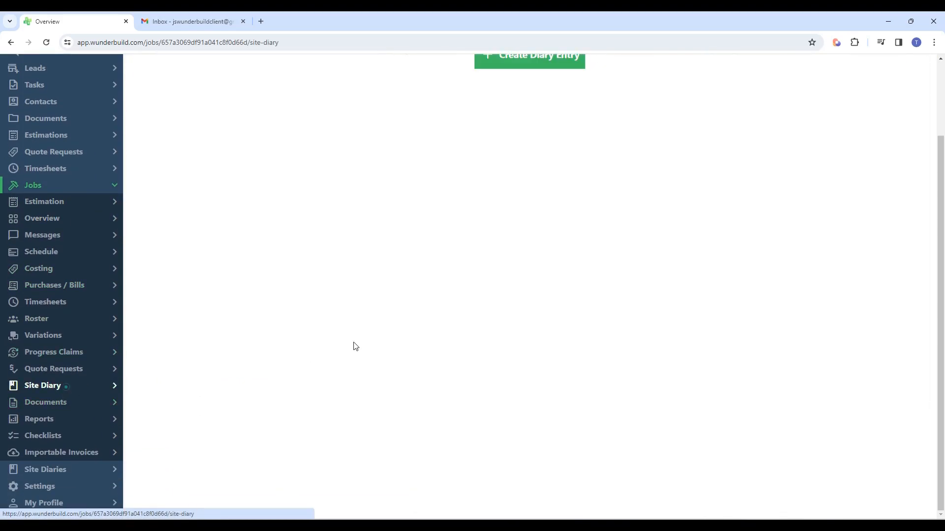
Step: Start a new diary entry for the job using the Client Progress Update template
{"action": "left_click", "coordinate": [335, 241]}
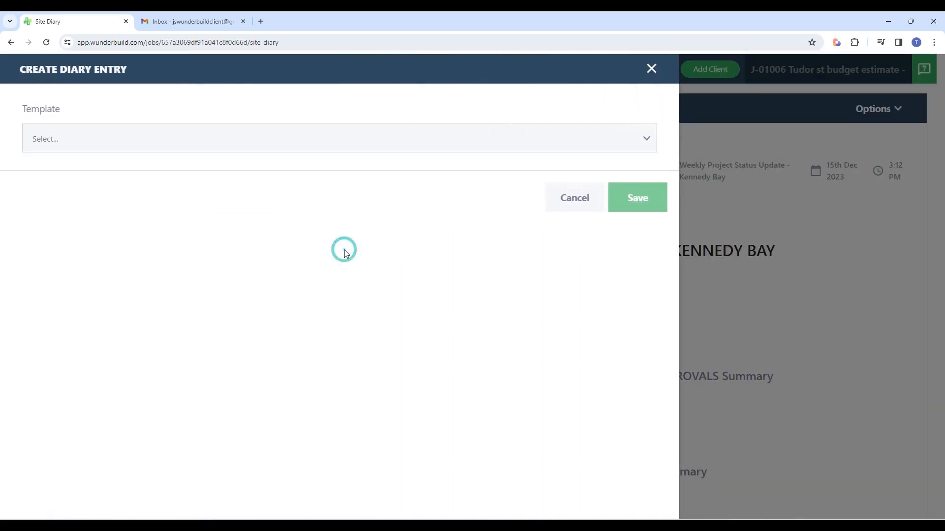
{"action": "left_click", "coordinate": [646, 138]}
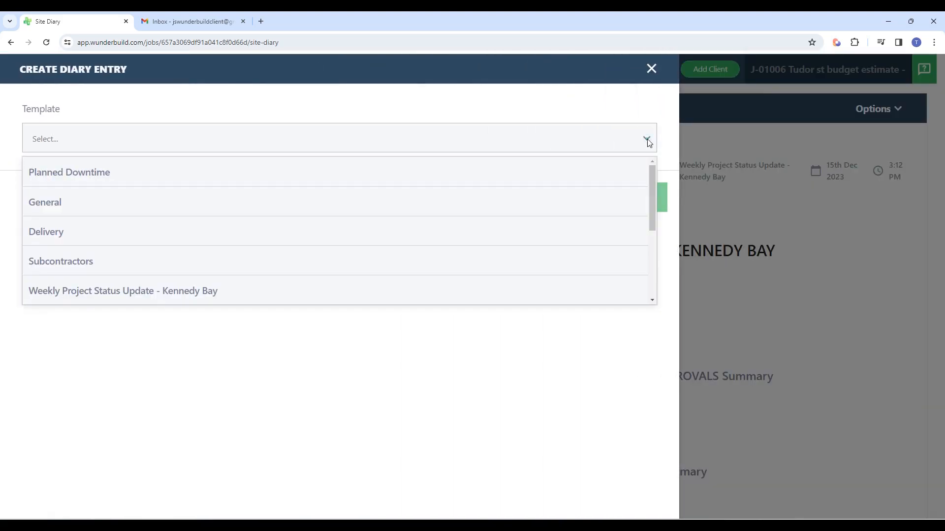
{"action": "scroll", "coordinate": [146, 205], "scroll_direction": "down", "scroll_amount": 4}
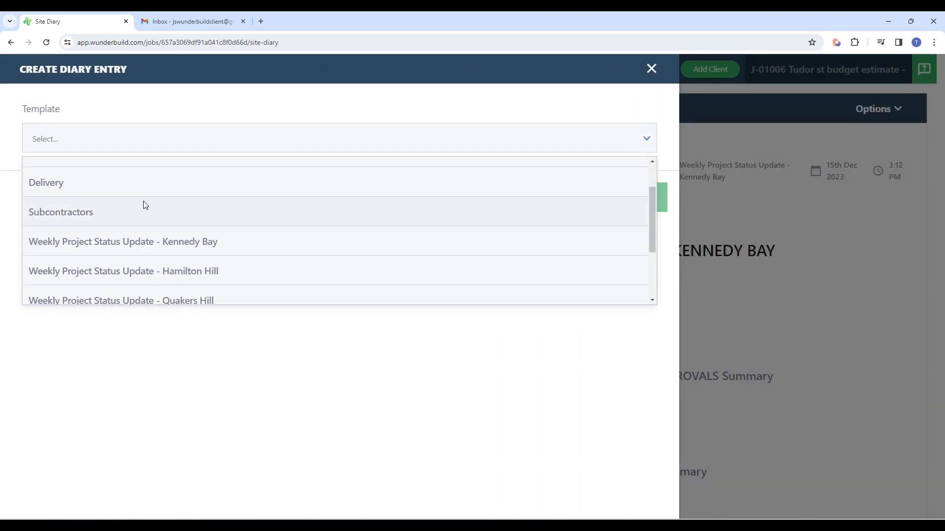
{"action": "left_click", "coordinate": [103, 291]}
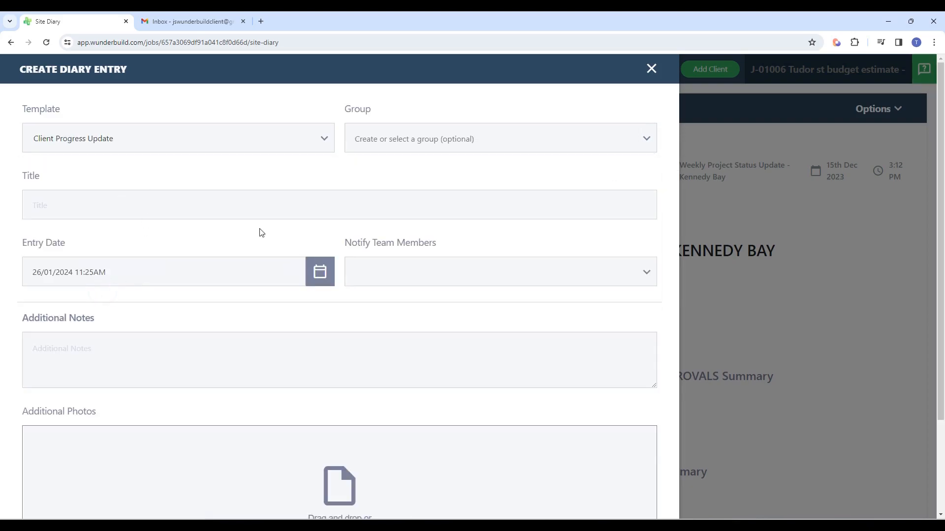
Step: Title the diary entry "Progress update - week ending the 24/1/24"
{"action": "left_click", "coordinate": [109, 204]}
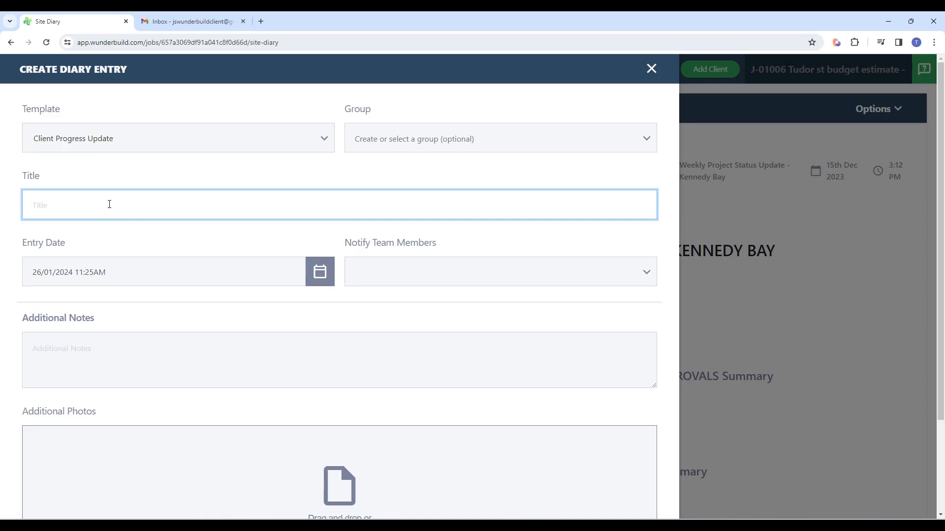
{"action": "type", "text": "P"}
{"action": "type", "text": "rogress yp"}
{"action": "key", "text": "BackSpace"}
{"action": "key", "text": "BackSpace"}
{"action": "type", "text": "update - week enmdi"}
{"action": "key", "text": "BackSpace"}
{"action": "type", "text": "ding the 24/1/24"}
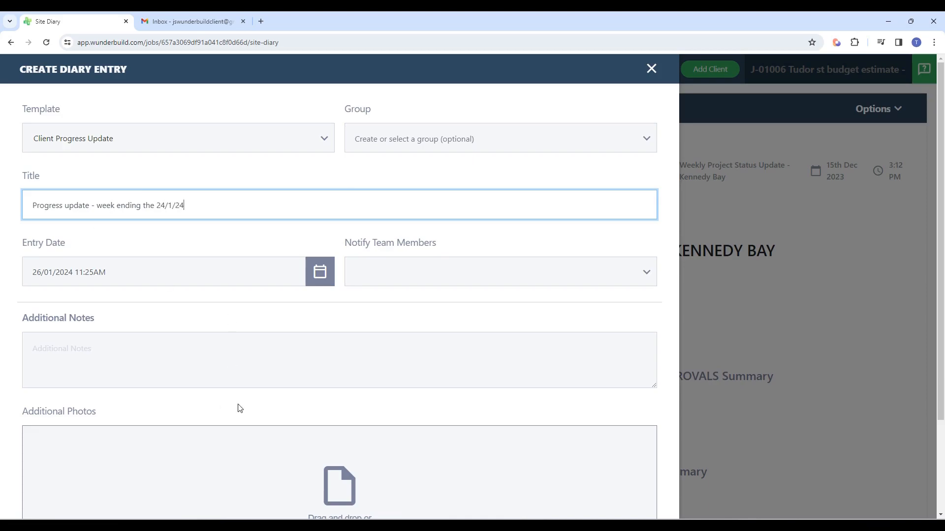
Step: Add the water feature image to the entry's additional photos
{"action": "scroll", "coordinate": [127, 332], "scroll_direction": "down", "scroll_amount": 2}
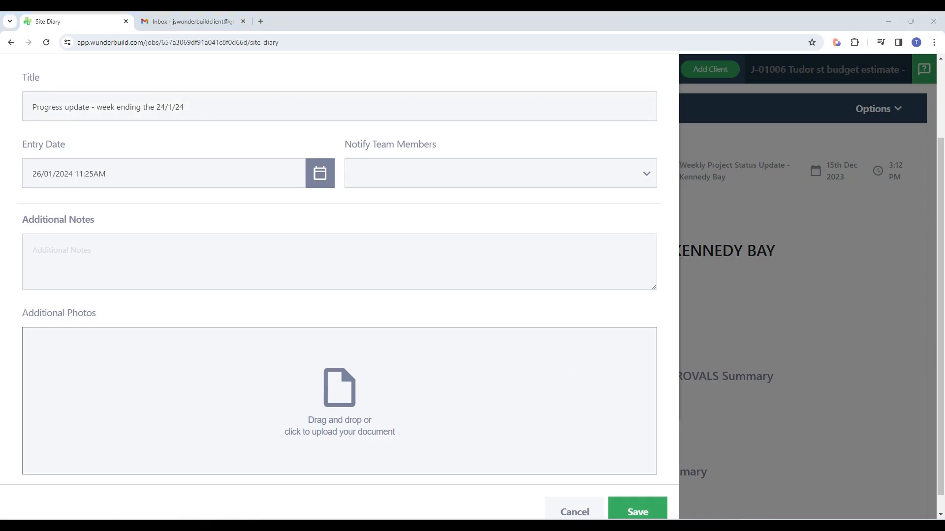
{"action": "left_click_drag", "start_coordinate": [935, 275], "coordinate": [257, 393]}
{"action": "scroll", "coordinate": [221, 402], "scroll_direction": "down", "scroll_amount": 2}
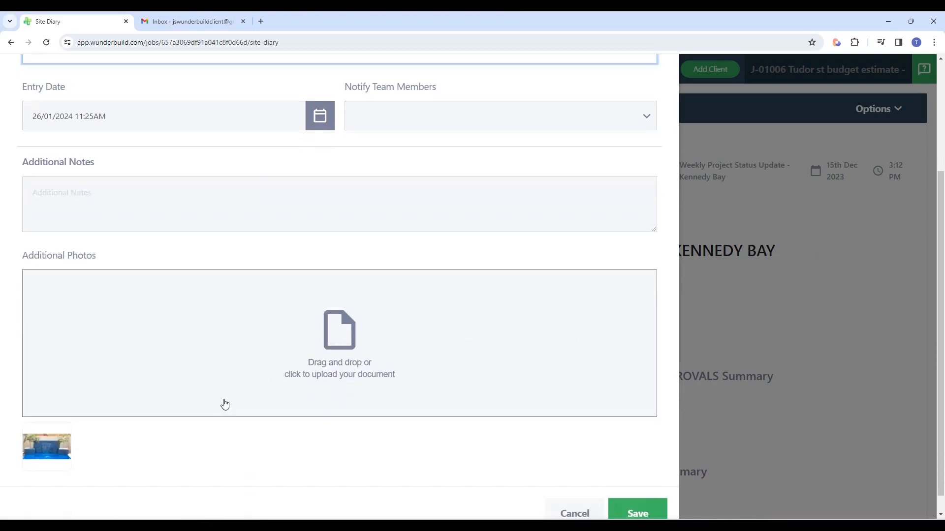
Step: Enter "water feature installed this week!" as the additional notes and save the diary entry
{"action": "scroll", "coordinate": [121, 315], "scroll_direction": "up", "scroll_amount": 2}
{"action": "left_click", "coordinate": [84, 287]}
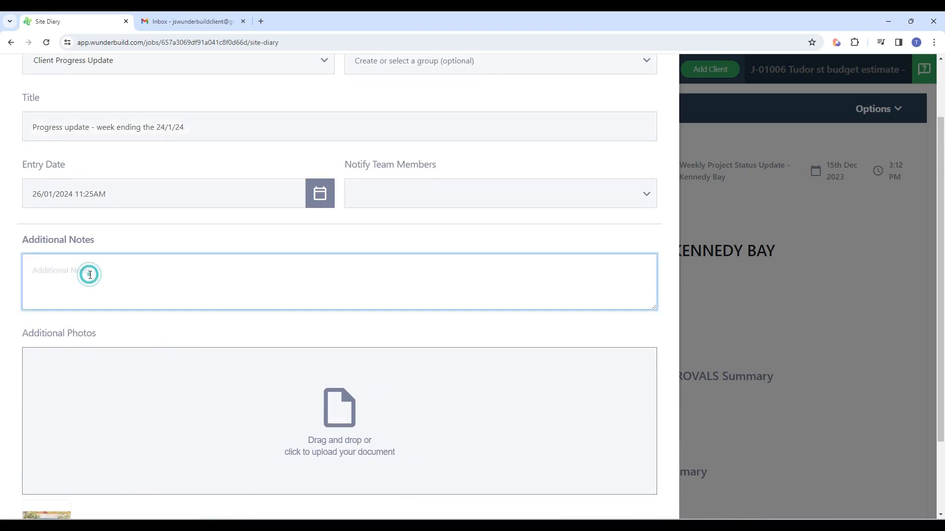
{"action": "scroll", "coordinate": [88, 276], "scroll_direction": "down", "scroll_amount": 2}
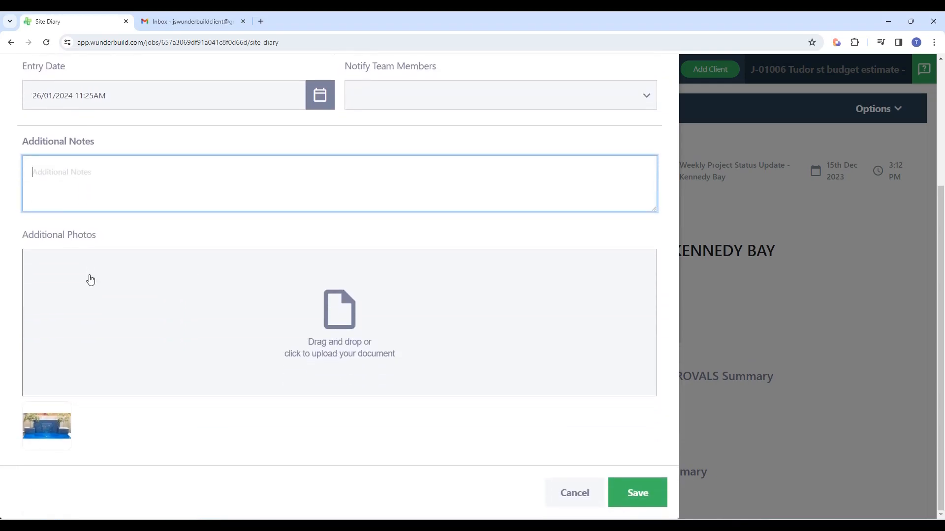
{"action": "type", "text": "water featy"}
{"action": "key", "text": "BackSpace"}
{"action": "type", "text": "ure installed  this week"}
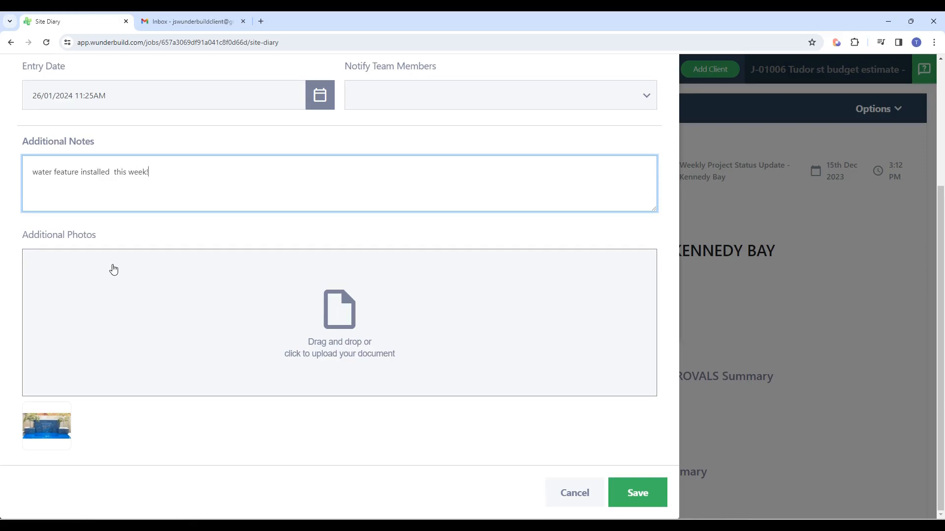
{"action": "left_click", "coordinate": [638, 493]}
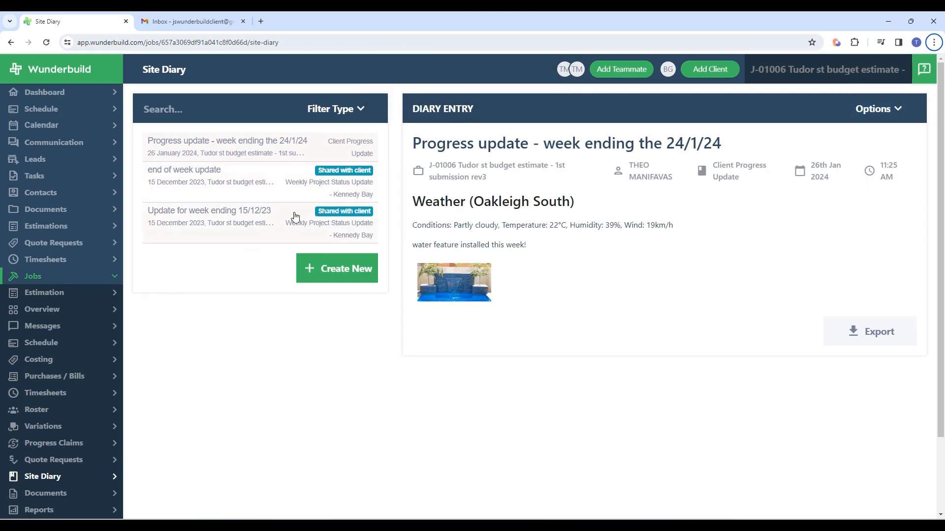
Step: Share the saved progress update entry with the client and confirm the sharing
{"action": "left_click", "coordinate": [879, 110]}
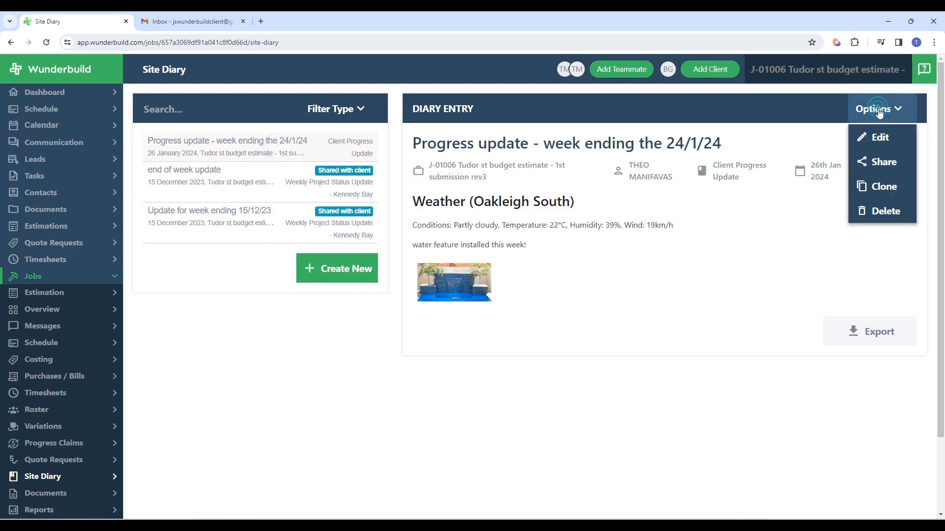
{"action": "left_click", "coordinate": [880, 163]}
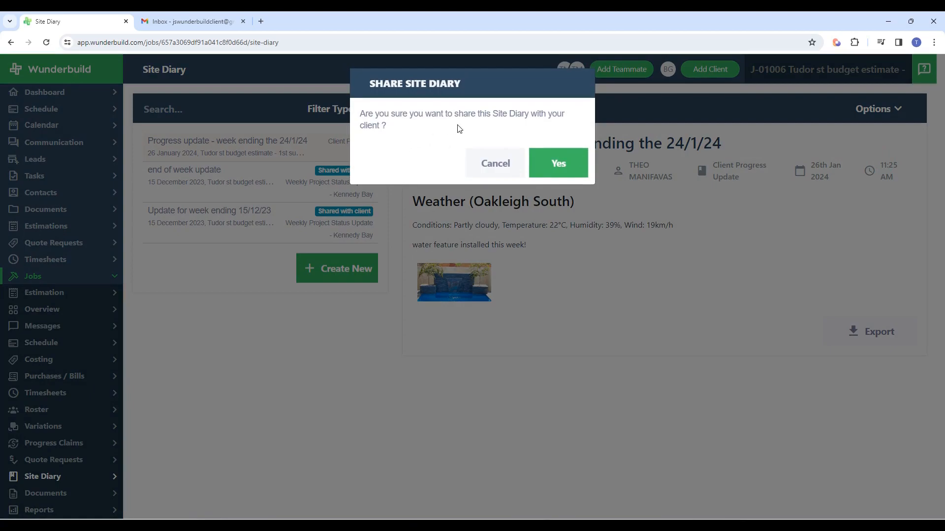
{"action": "left_click", "coordinate": [557, 164]}
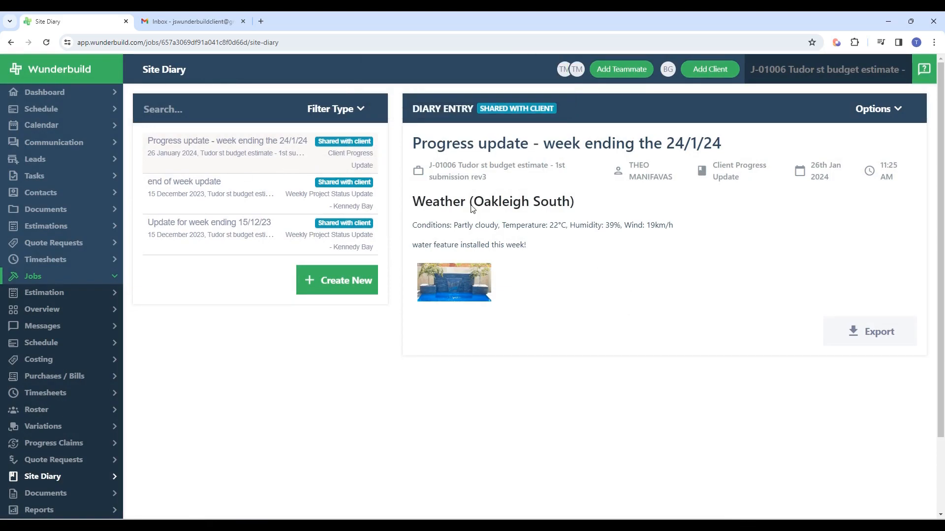
Step: Switch to Gmail, refresh the inbox, follow the link in the new shared site diary email, and view the progress update entry
{"action": "left_click", "coordinate": [205, 21]}
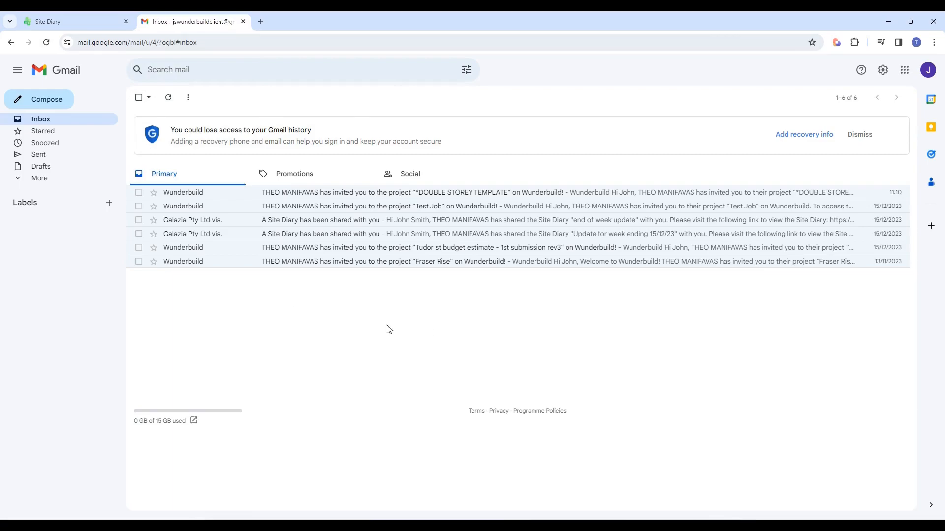
{"action": "left_click", "coordinate": [47, 45]}
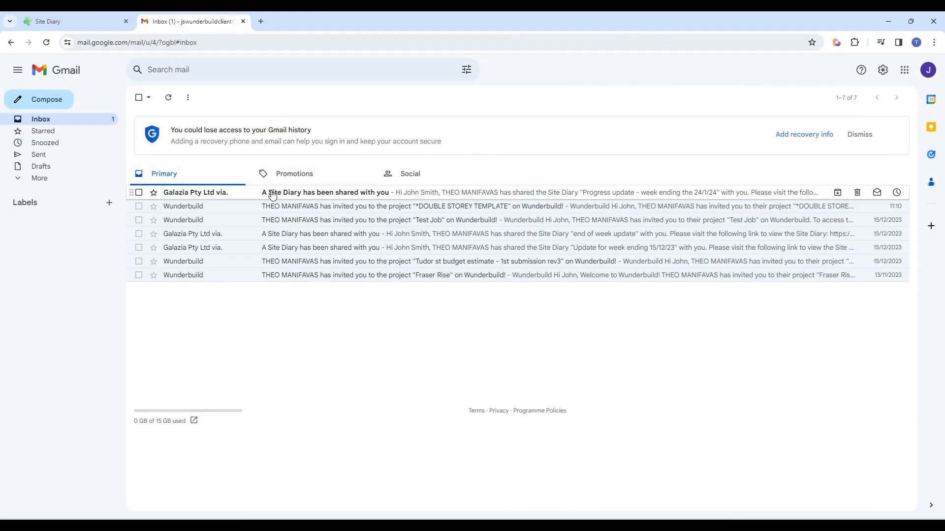
{"action": "left_click", "coordinate": [321, 195]}
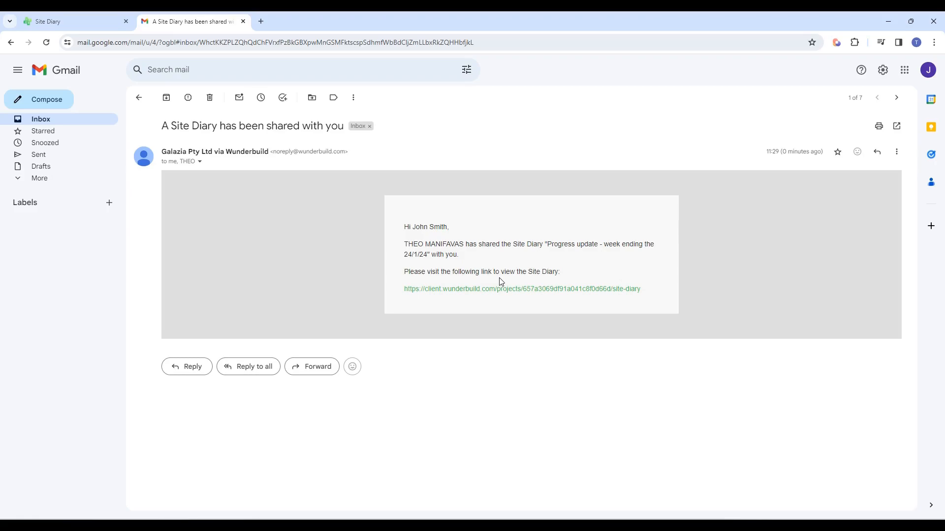
{"action": "left_click", "coordinate": [524, 295]}
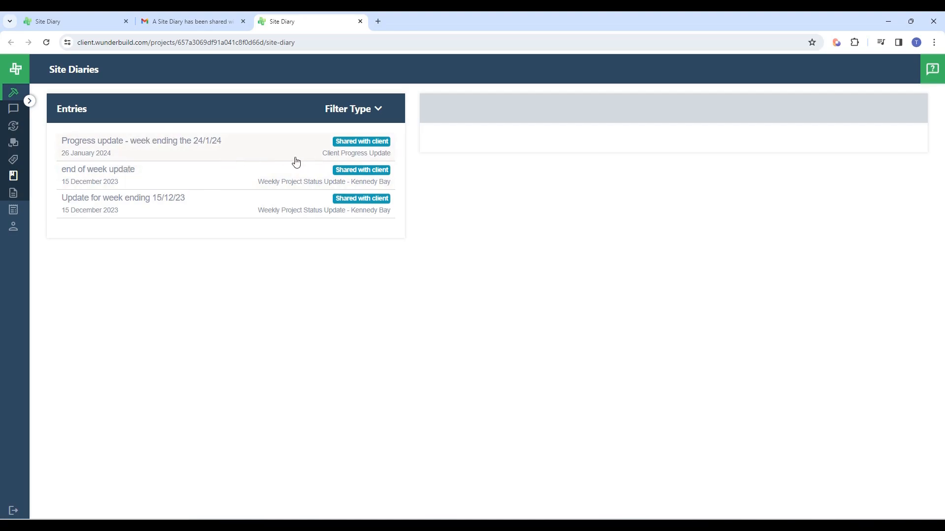
{"action": "left_click", "coordinate": [283, 152]}
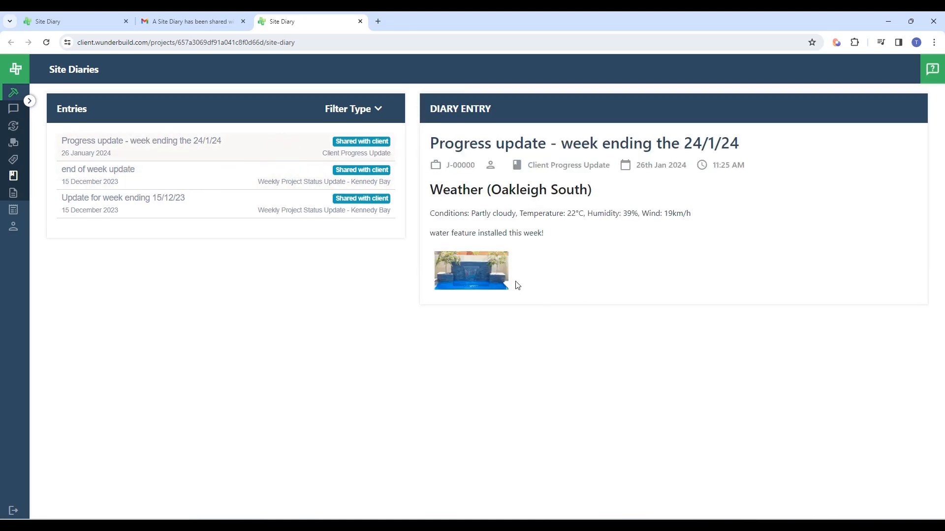